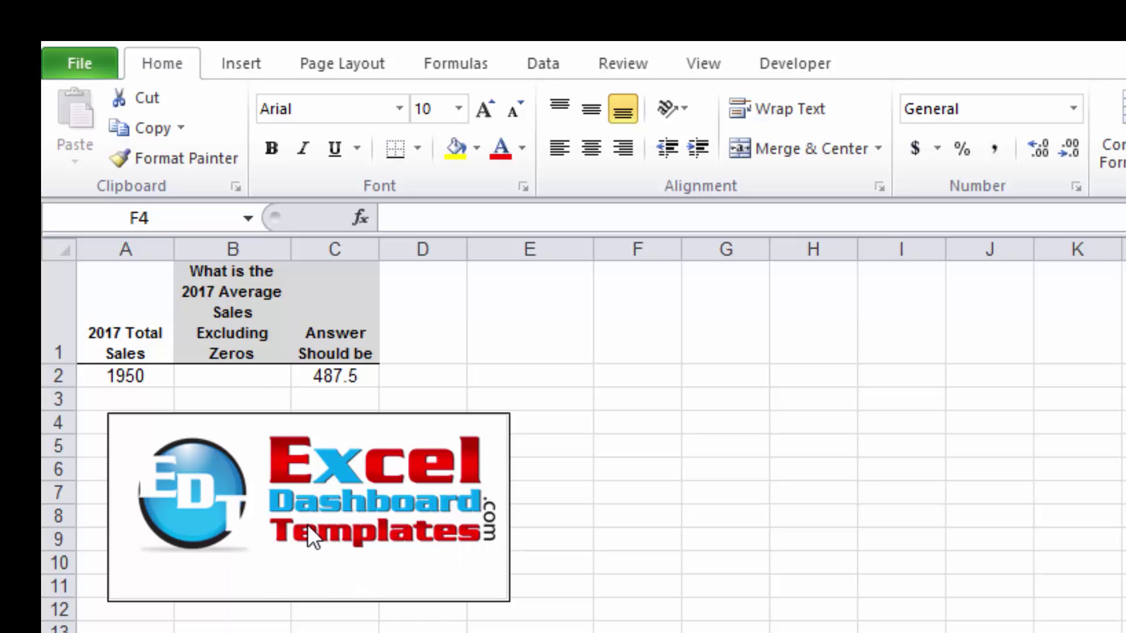
- Enter =SUM(Dec:Jan!A2) in B2 to total A2 across the Dec–Jan sheets, giving 1950
left_click(218, 375)
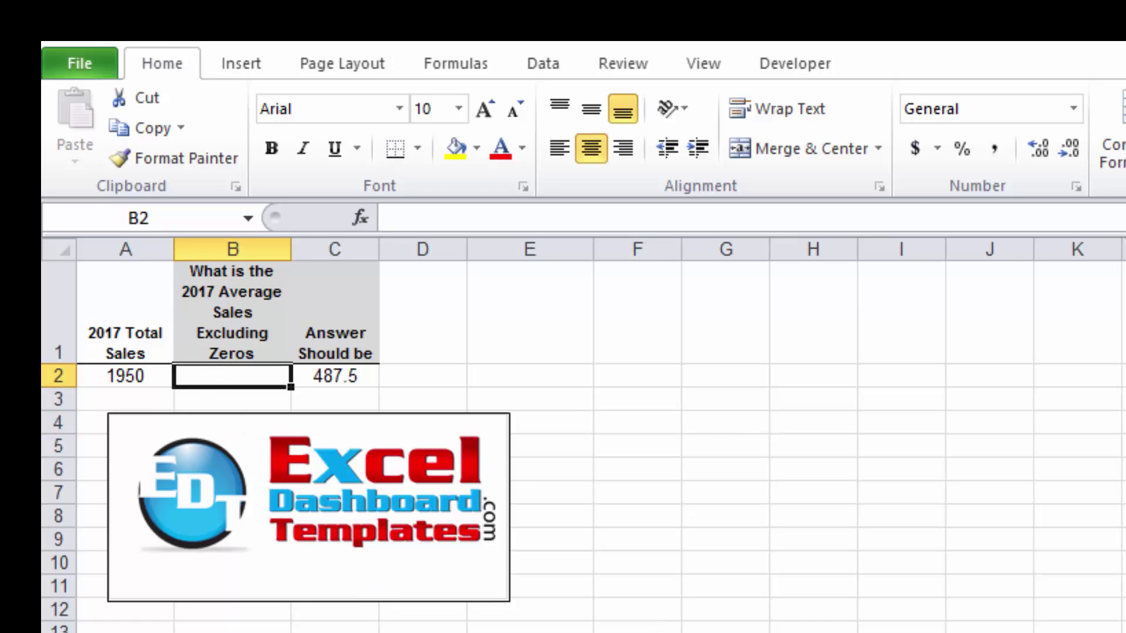
type("=sum")
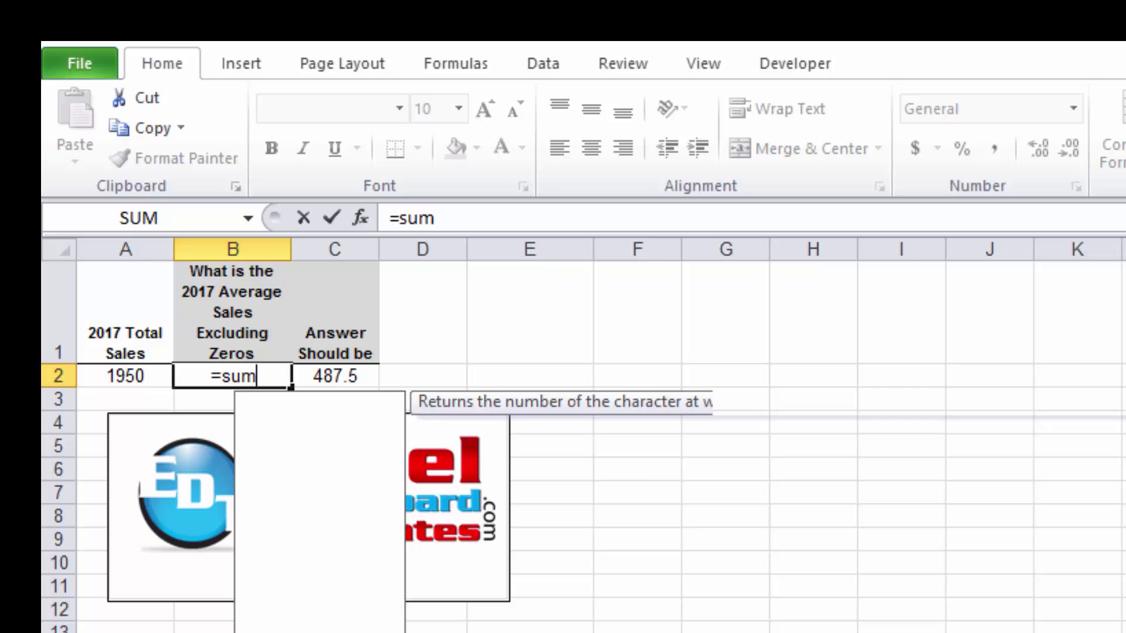
key("Tab")
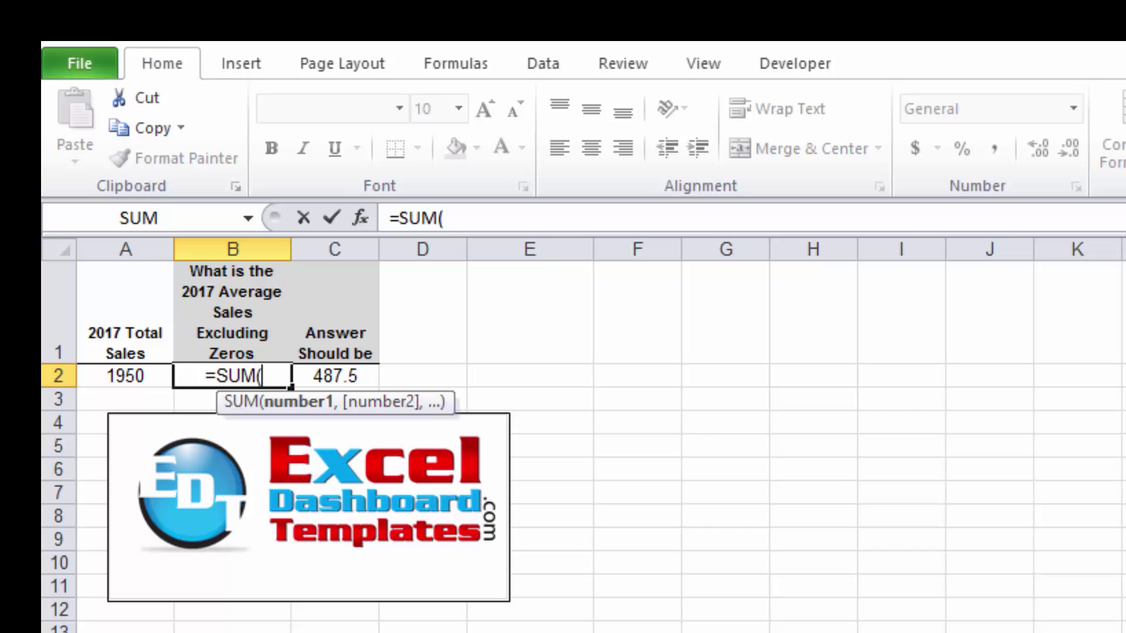
type("dec:ja")
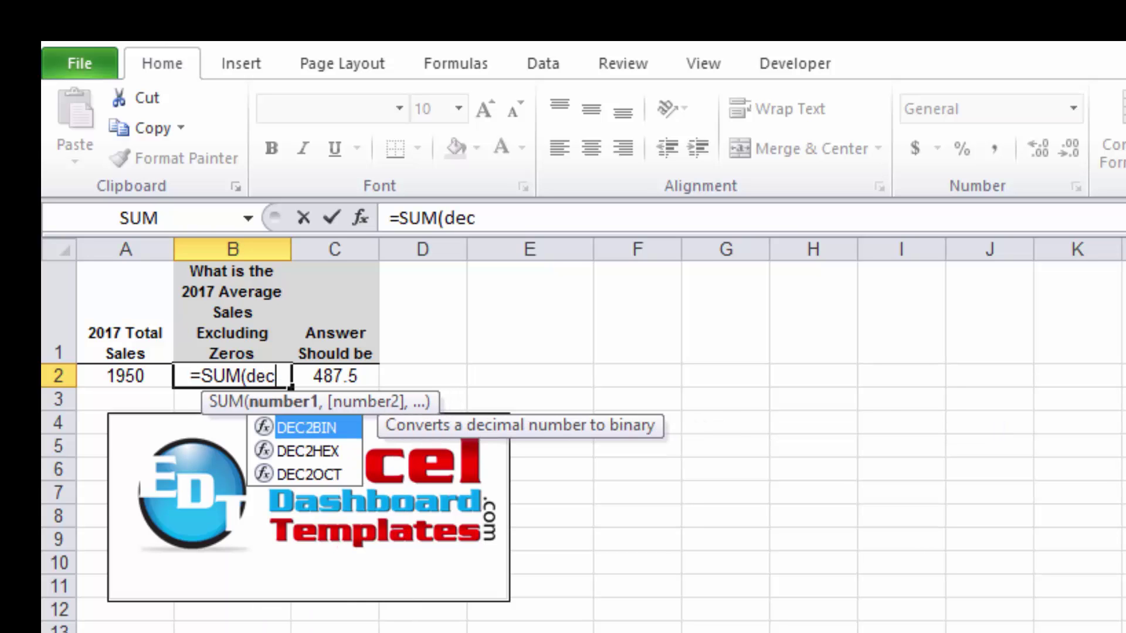
type("n")
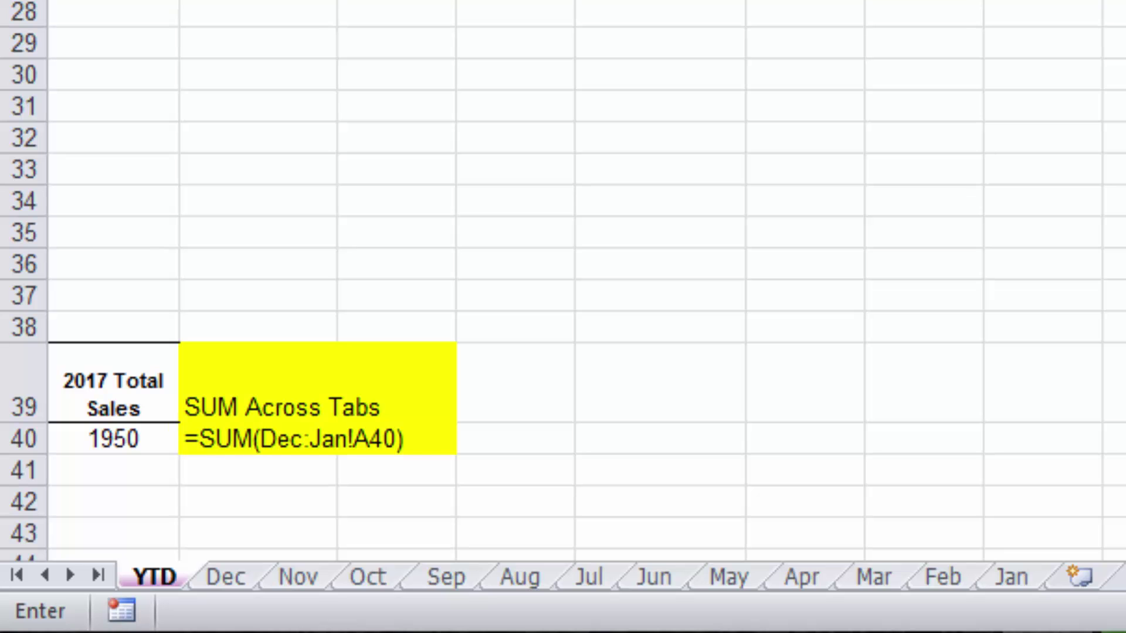
type("!a2)")
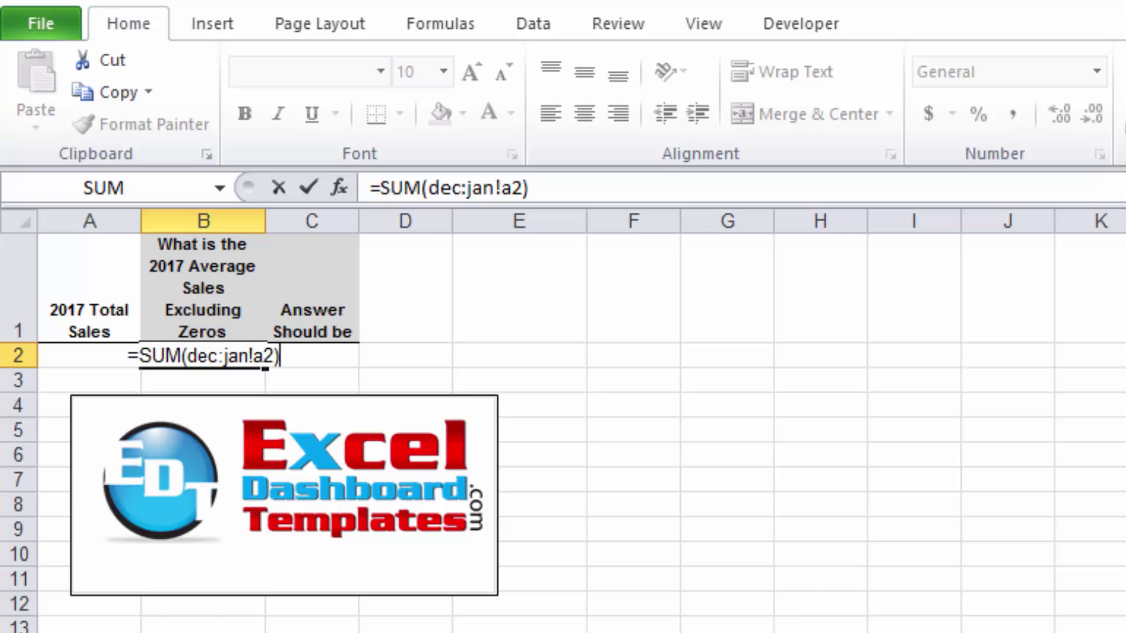
key("Return")
left_click(203, 355)
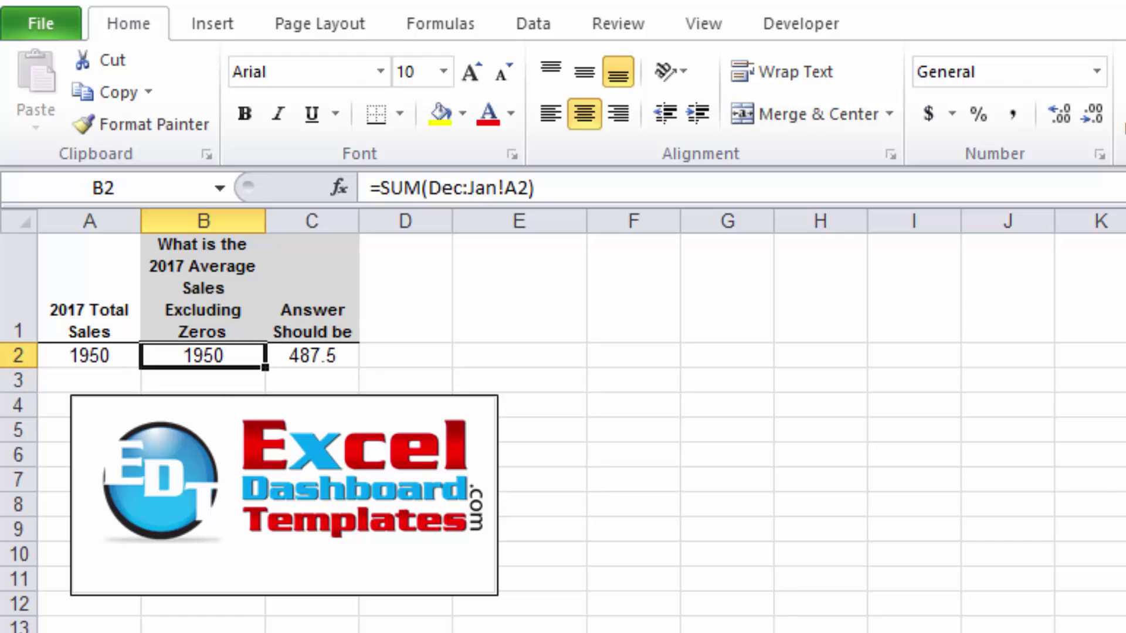
- Replace SUM with AVERAGE in B2's formula, making it =AVERAGE(Dec:Jan!A2)
key("F2")
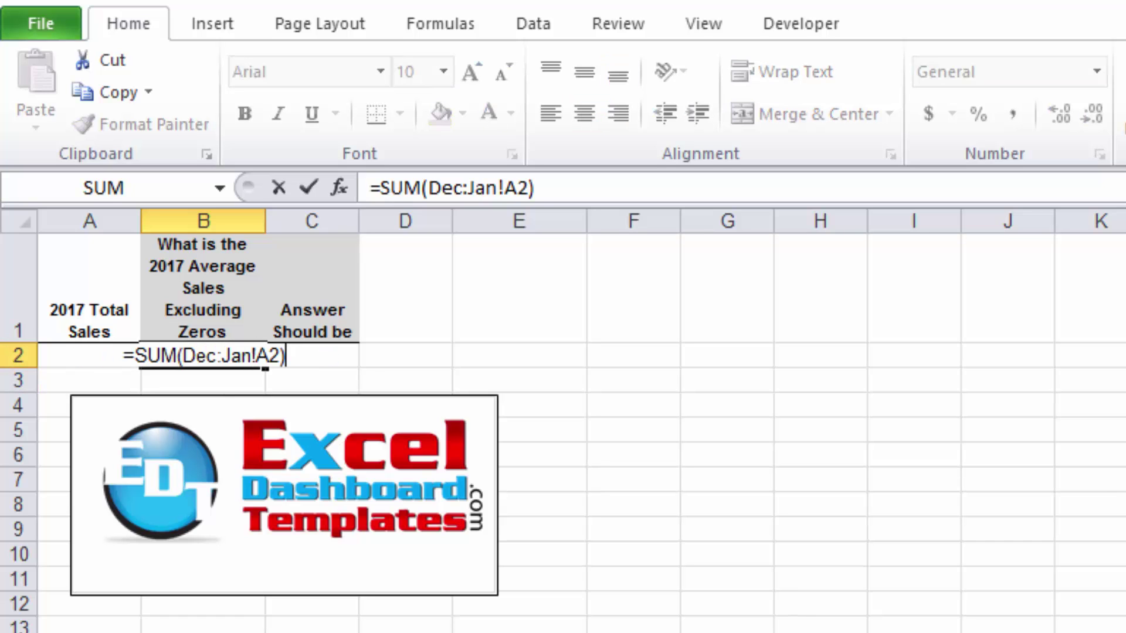
key("Home")
key("Right")
key("Delete")
key("Delete")
key("Delete")
type("average")
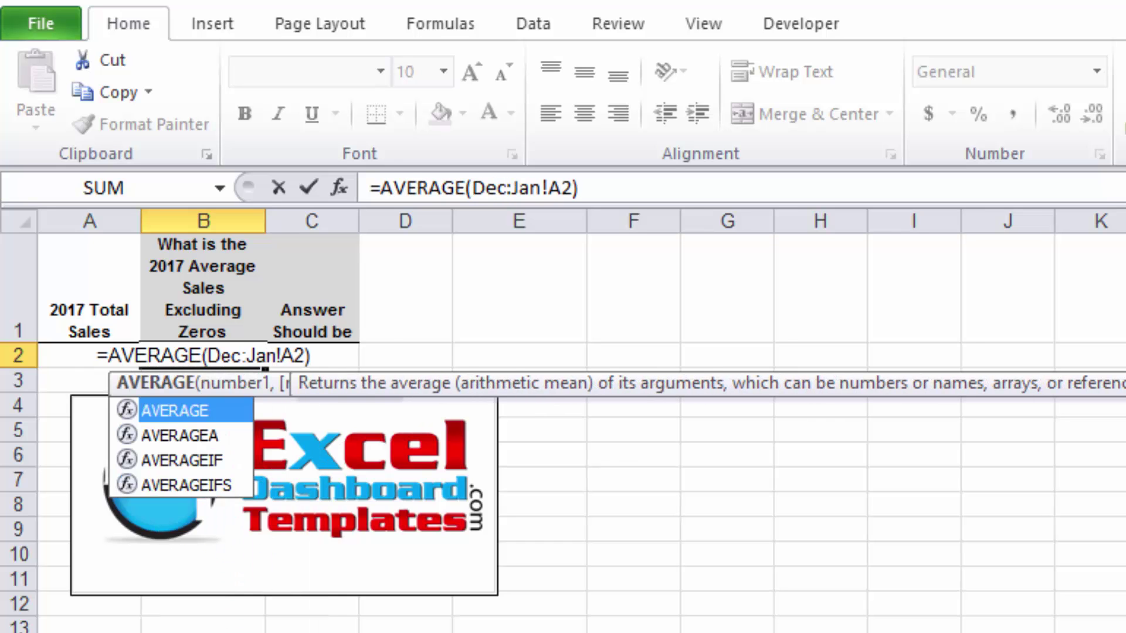
key("Return")
- Compare B2's 162.5 result with the expected-answer formula =1950/4 in C2
left_click(203, 355)
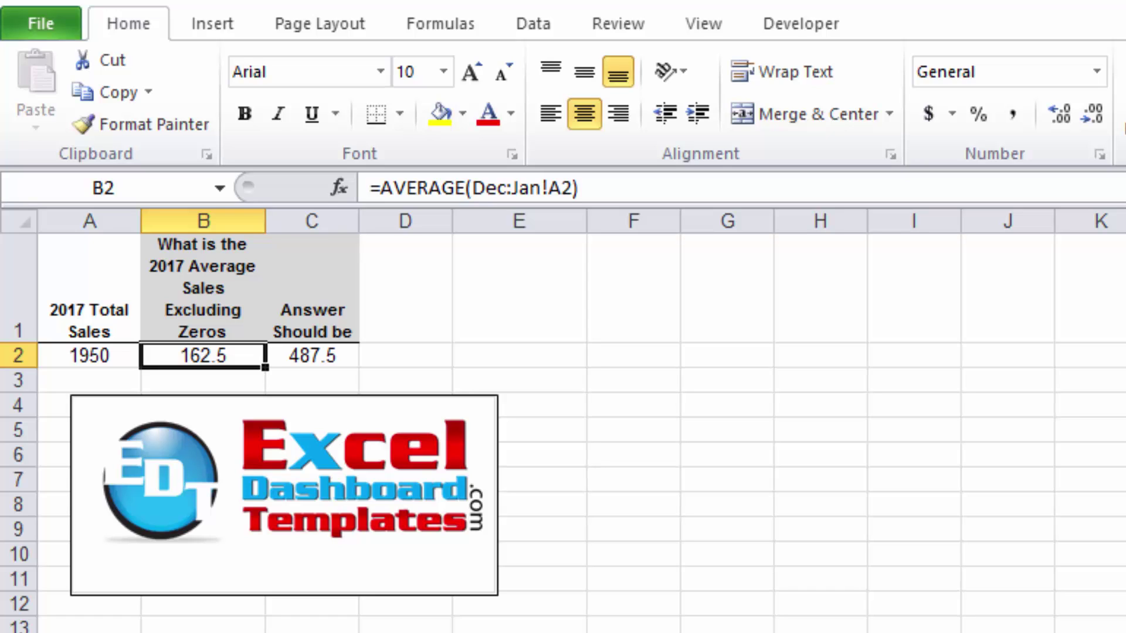
left_click(203, 379)
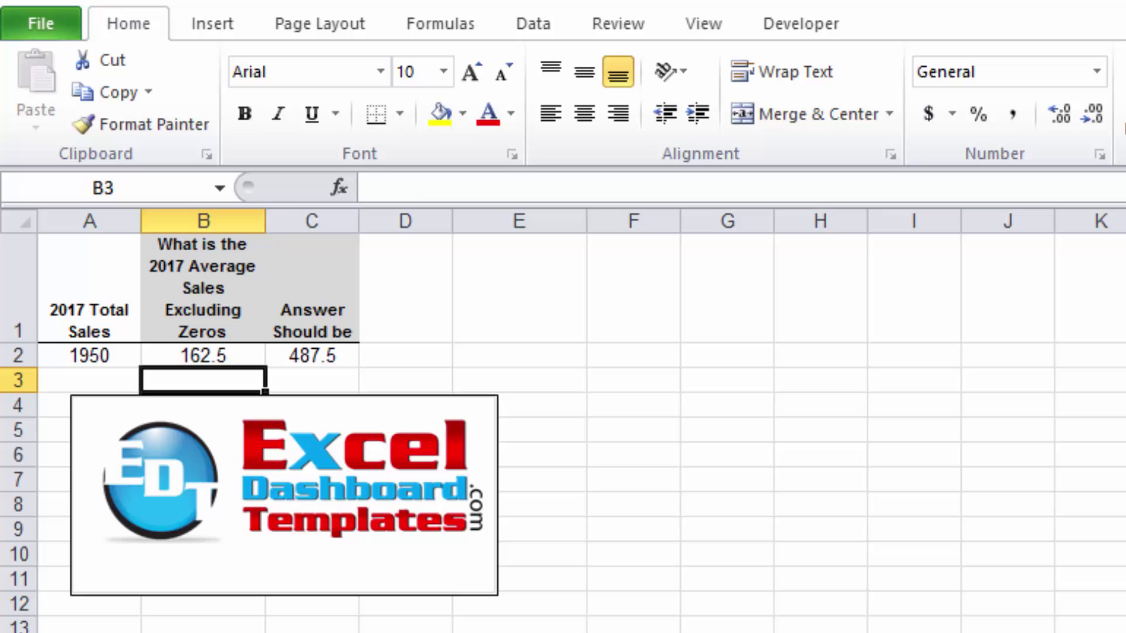
left_click(312, 355)
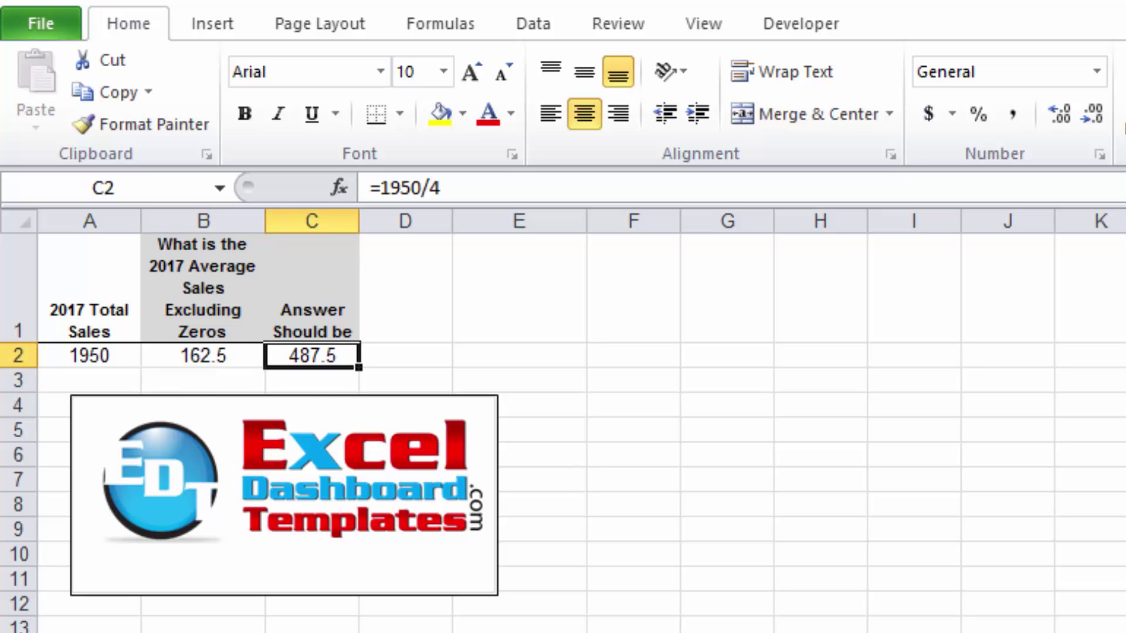
left_click(203, 380)
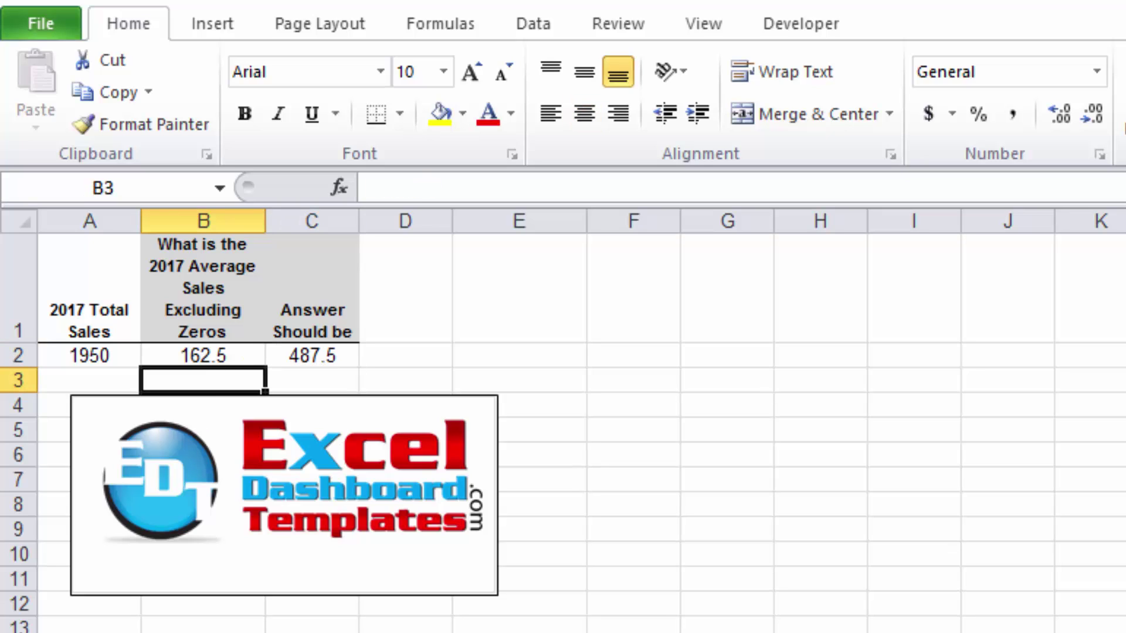
- Change B2 to =AVERAGEIF(Dec:Jan!A2,">0"), which returns #VALUE!
left_click(203, 356)
key("F2")
key("Home")
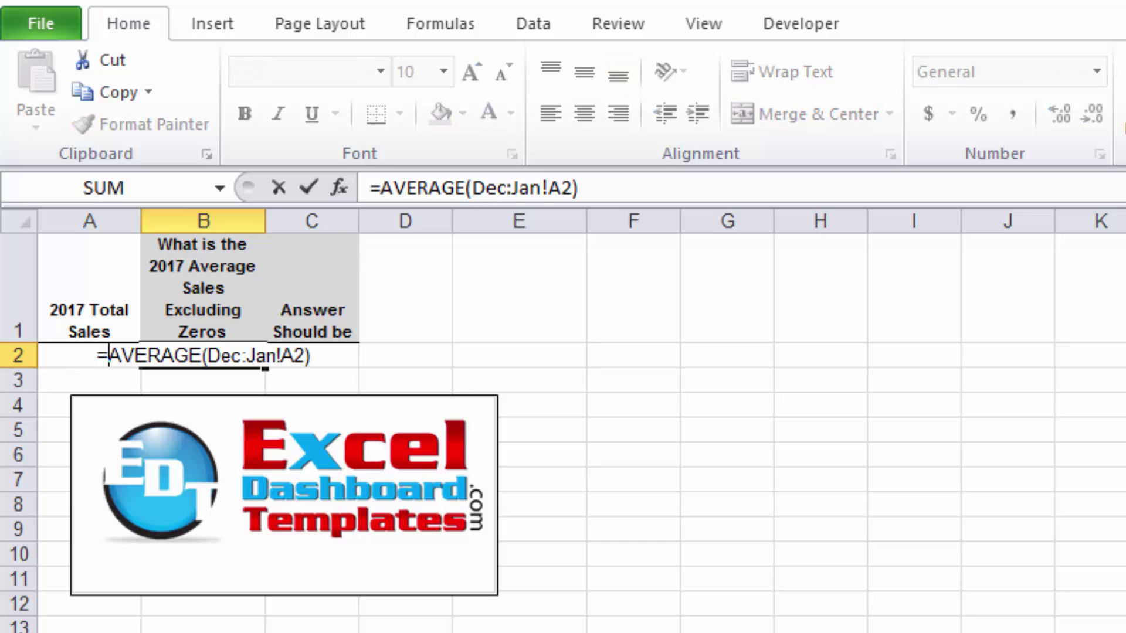
key("Right")
key("Right")
key("Right")
key("Right")
key("Right")
key("Right")
key("Right")
key("Right")
key("Right")
type("IF")
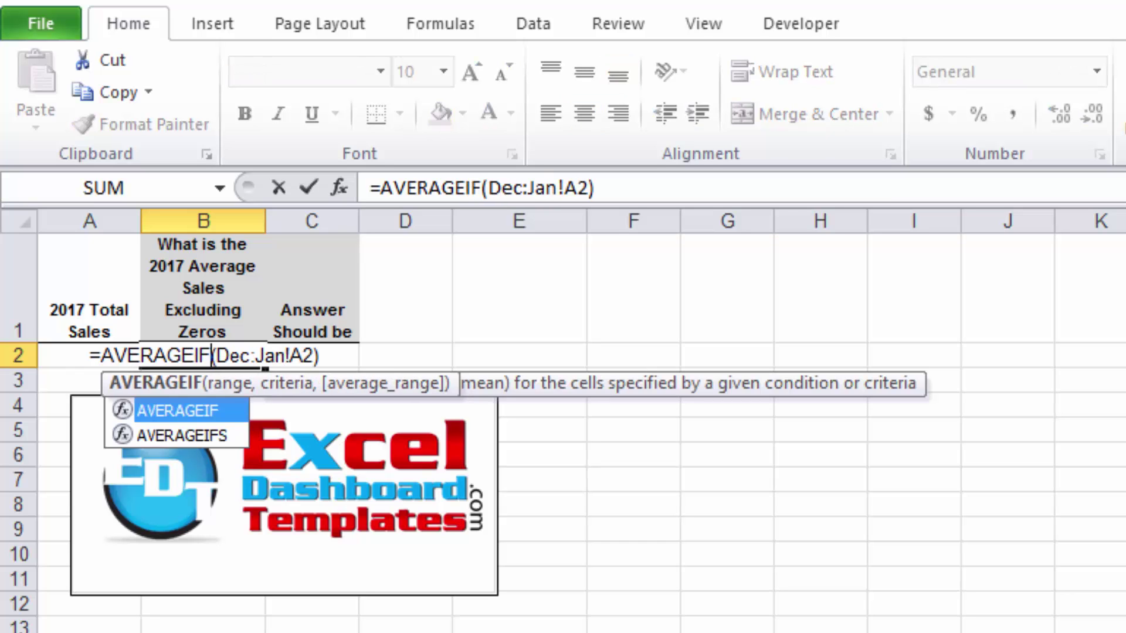
key("End")
key("Left")
type(",\"")
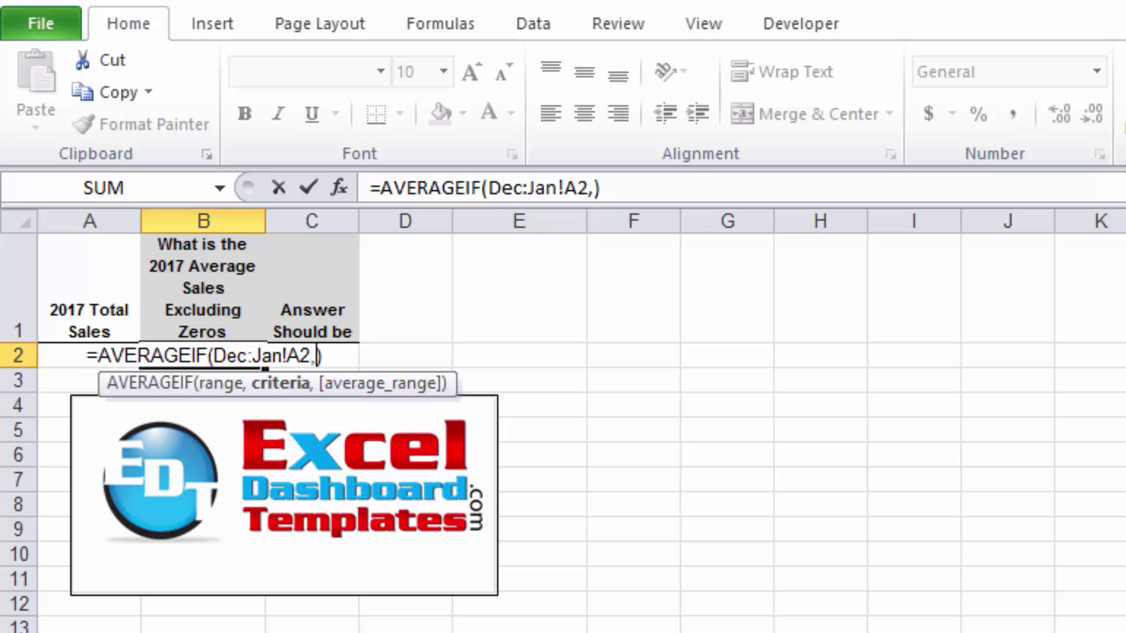
type(">0\"")
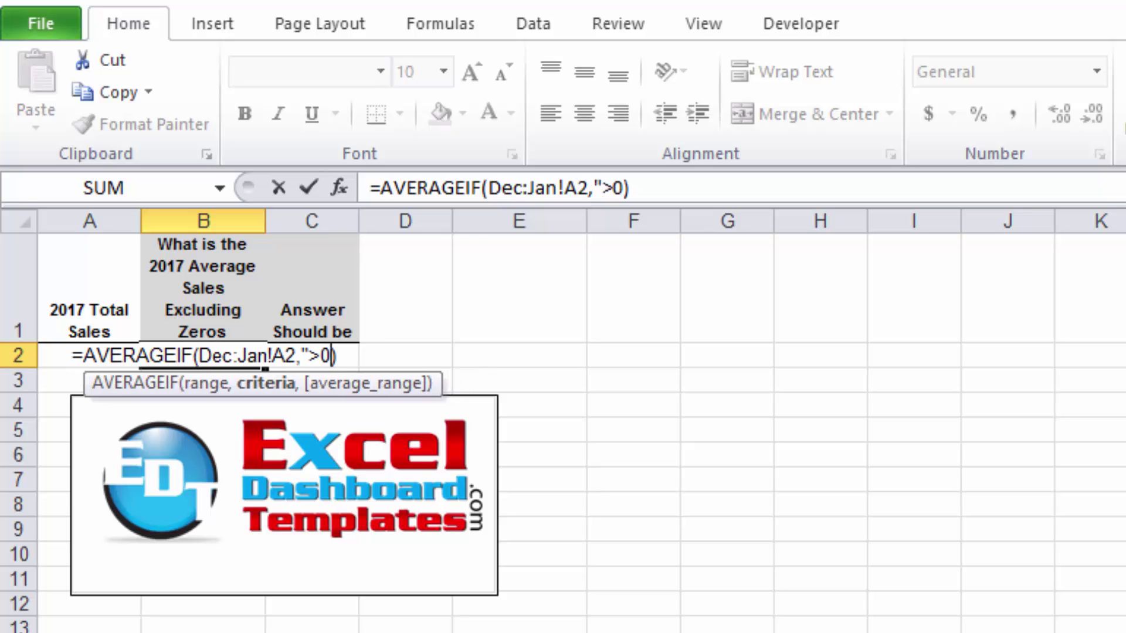
key("ctrl+Return")
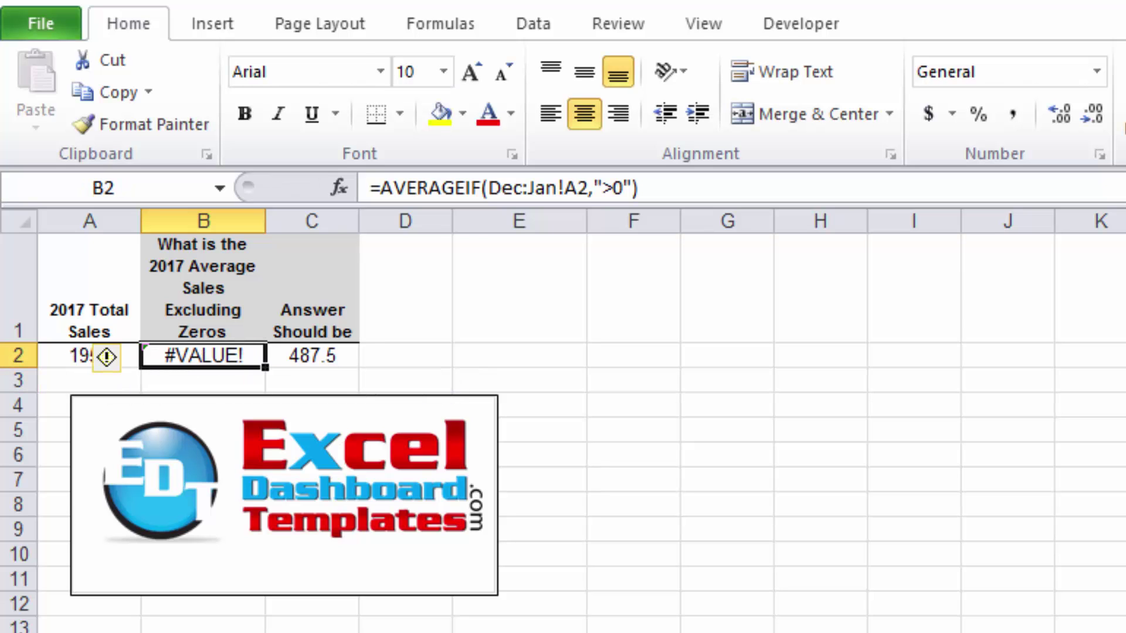
- Reselect B2 and center its contents with the Alt+H, A, C alignment shortcut
key("Down")
key("Up")
key("alt+h")
key("a")
key("c")
- Review B2's AVERAGEIF arguments without changes, then start a new formula with an equals sign
key("F2")
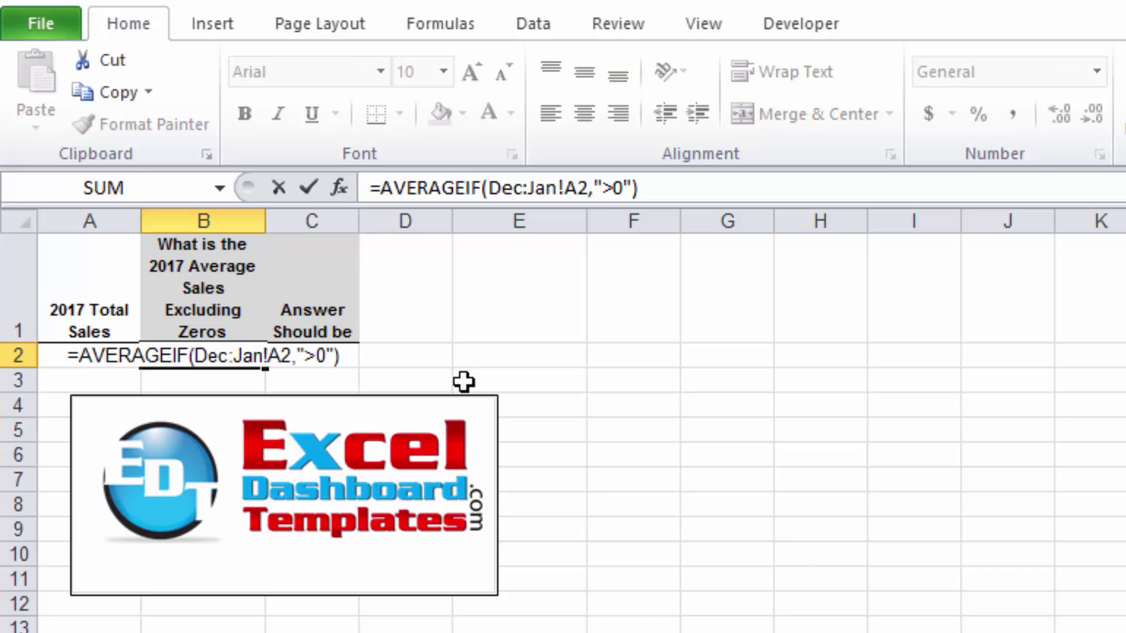
key("Left")
key("Left")
key("Left")
key("Left")
key("Left")
key("Left")
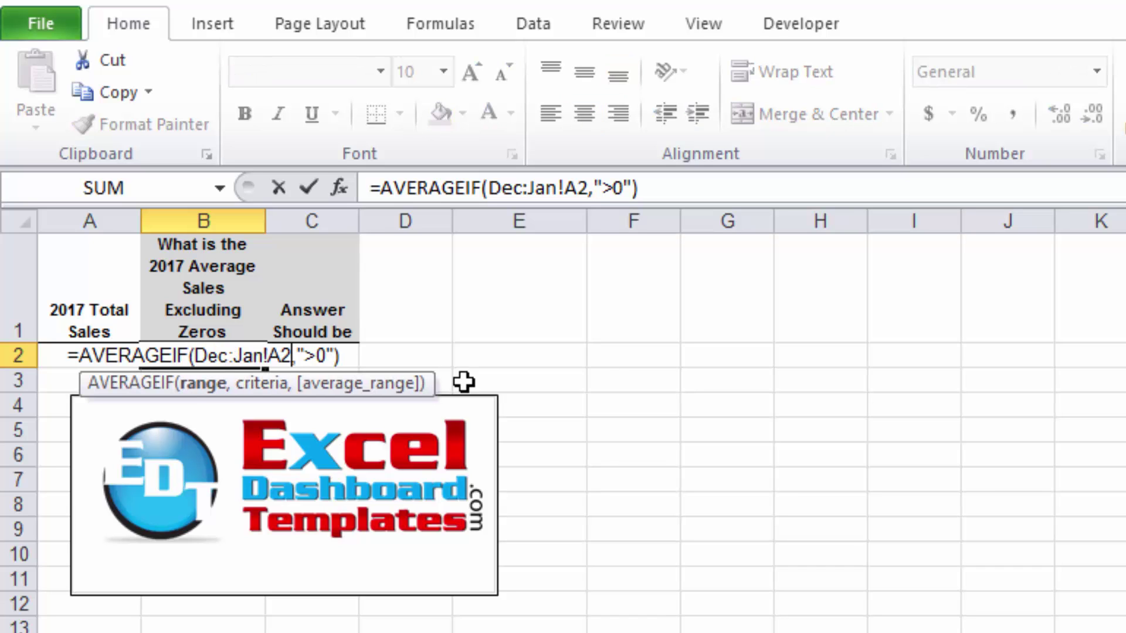
key("Left")
key("Left")
key("Left")
key("Left")
key("Left")
key("Left")
key("Left")
key("Left")
key("Left")
key("Left")
key("ctrl+Return")
type("=")
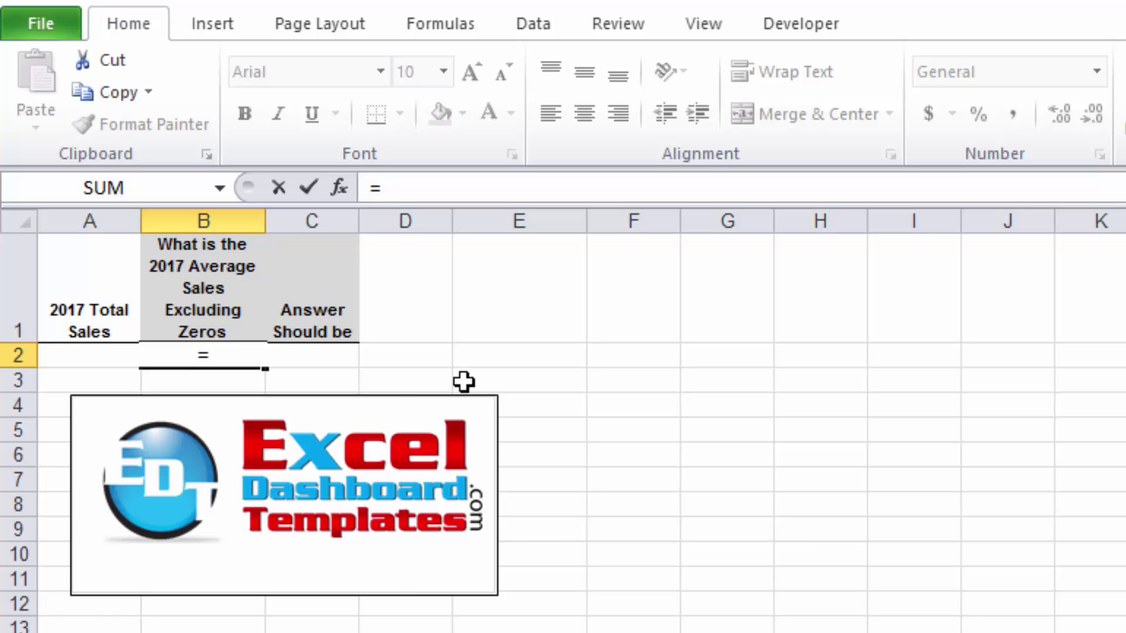
- Enter =FREQUENCY(Dec:Jan!A2,0) in B2, which shows 8
type("fre")
key("Tab")
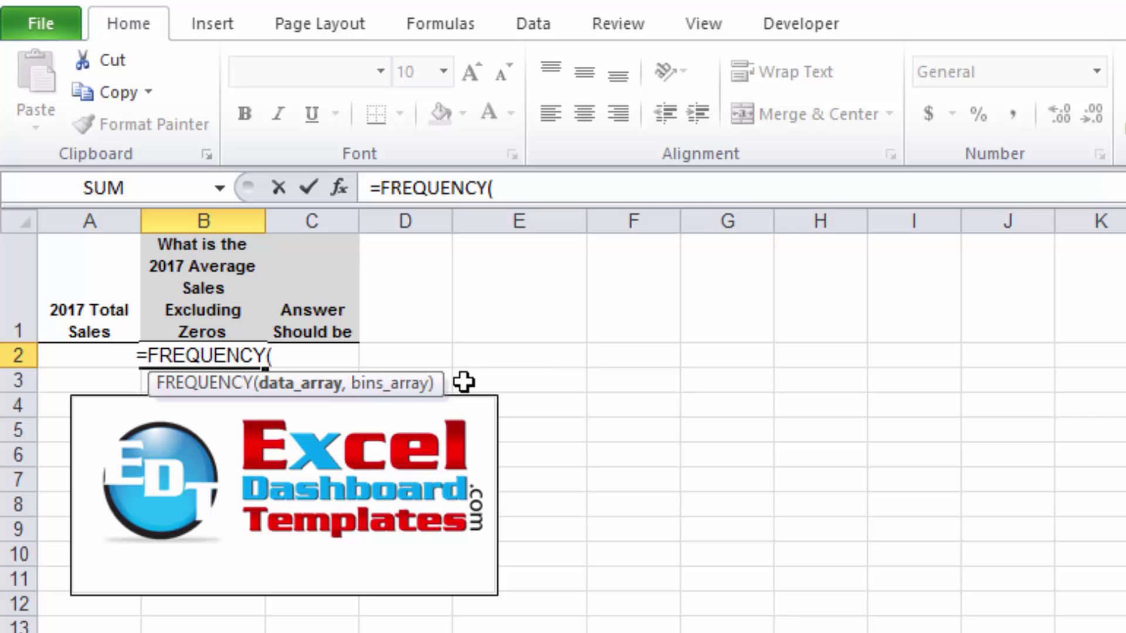
type("d")
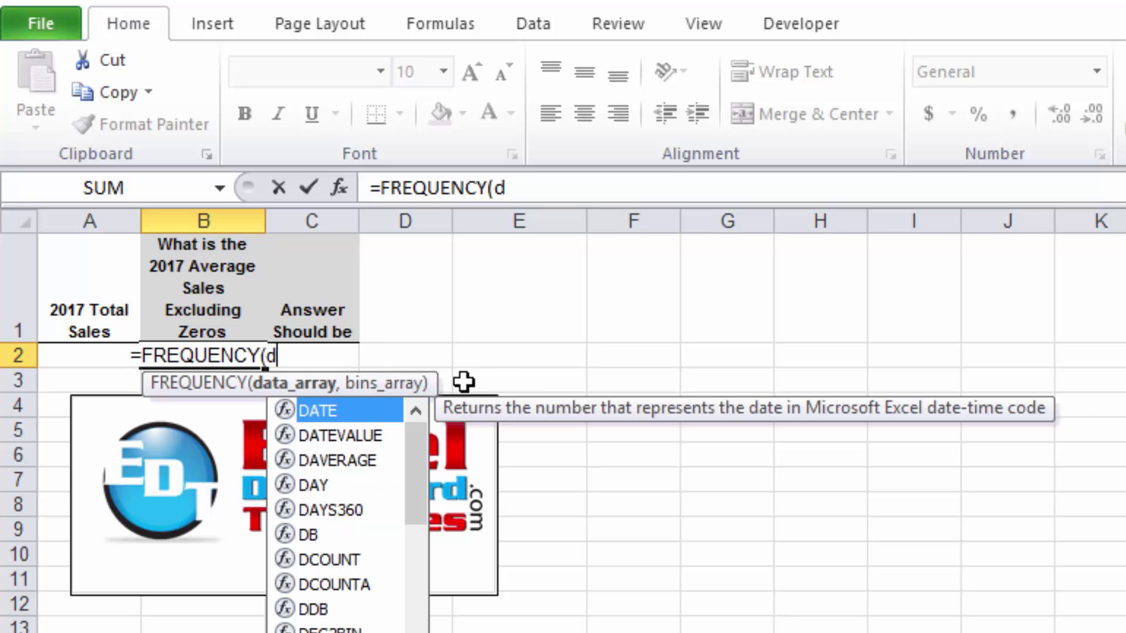
type("ec:")
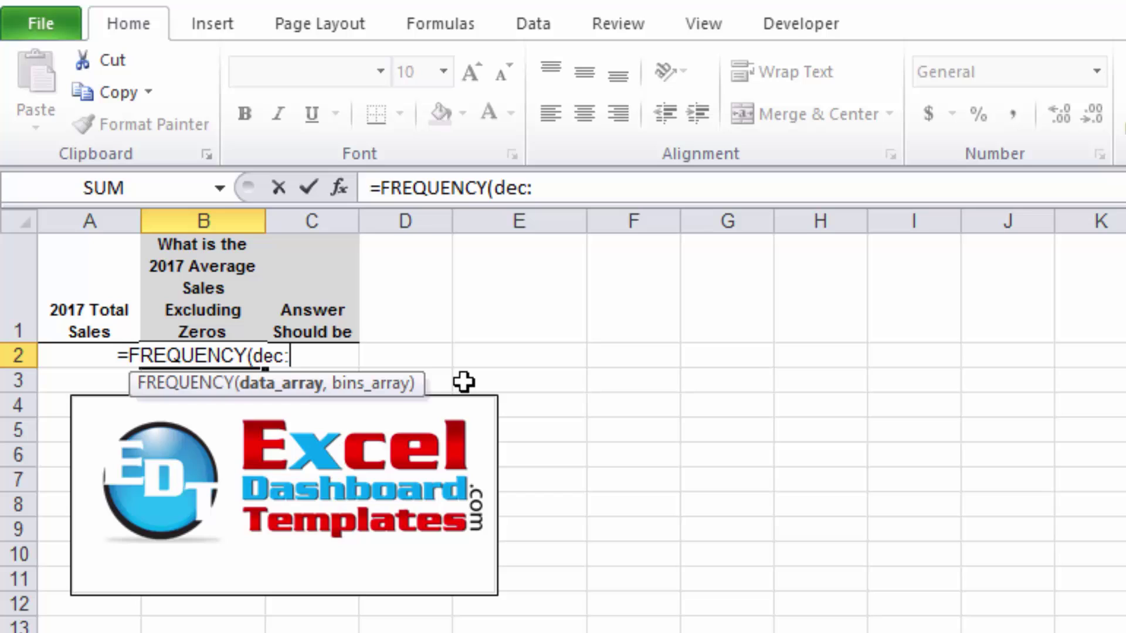
type("jan!a2")
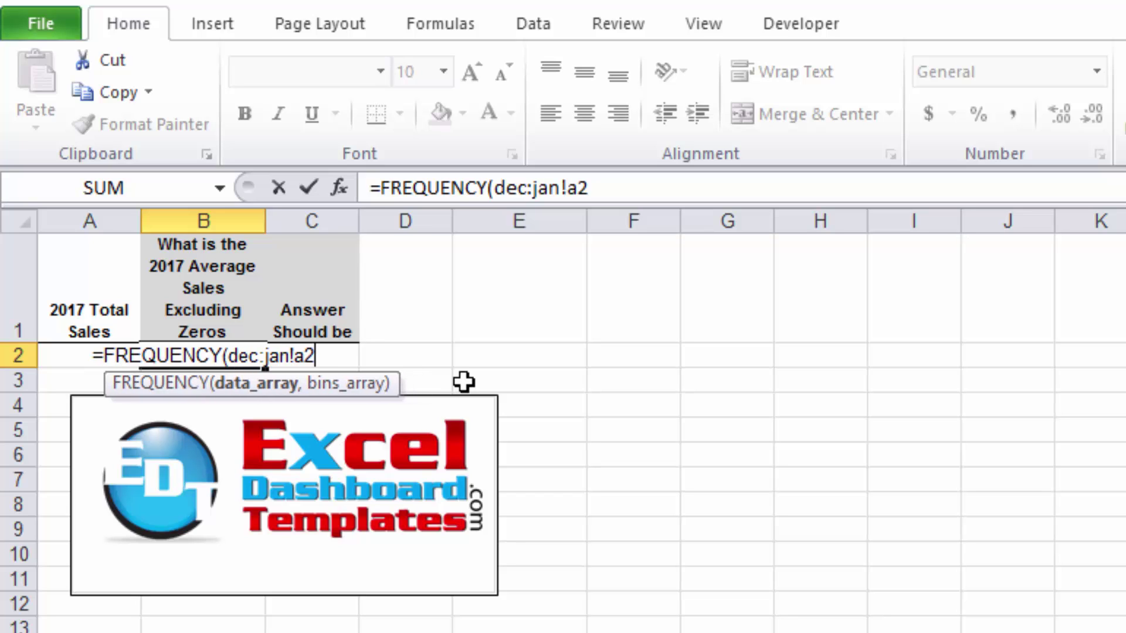
type(",")
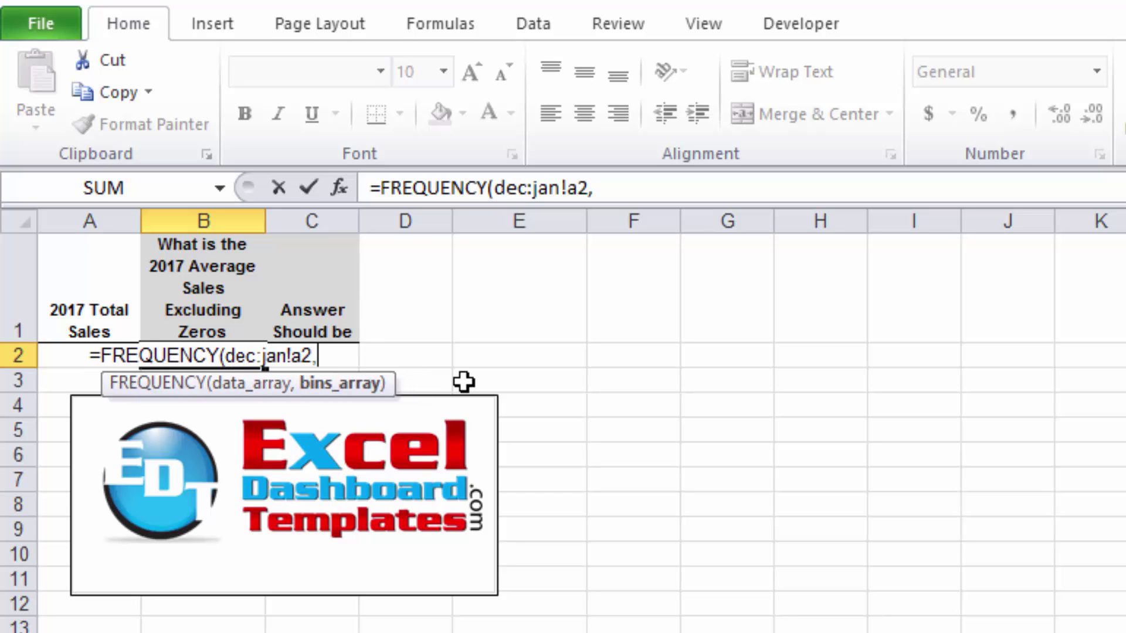
type("0")
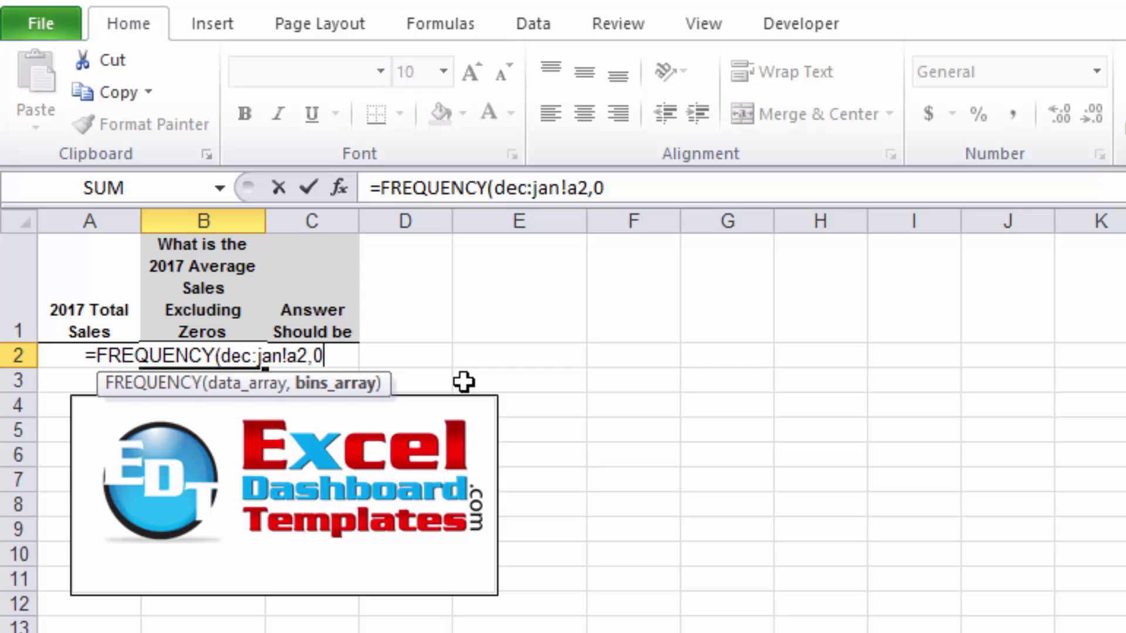
type(")")
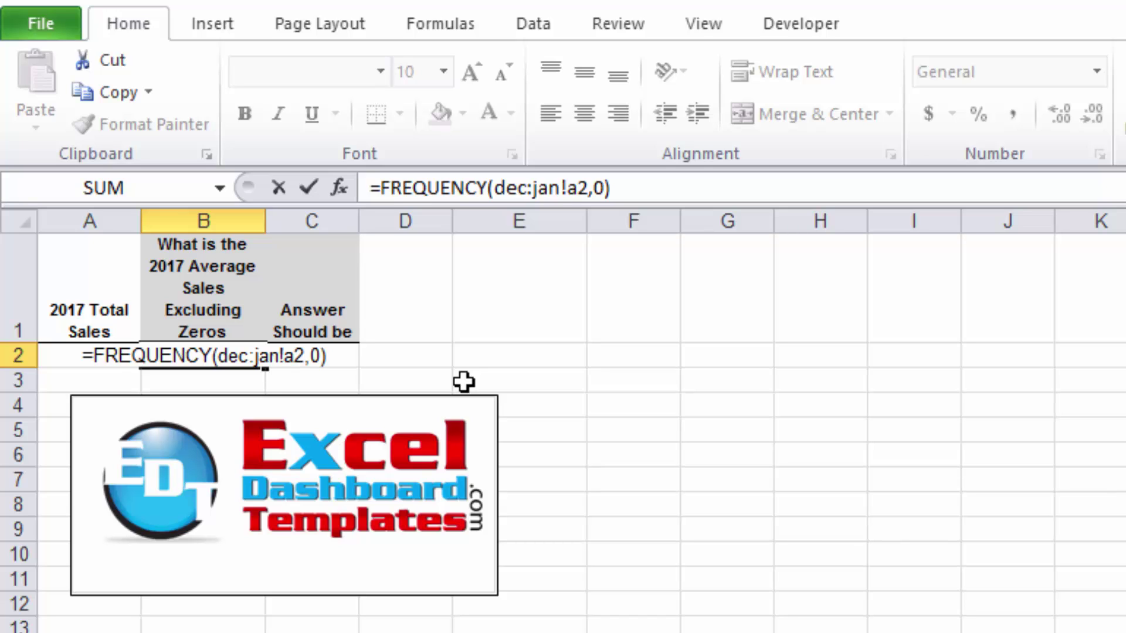
key("Return")
key("Up")
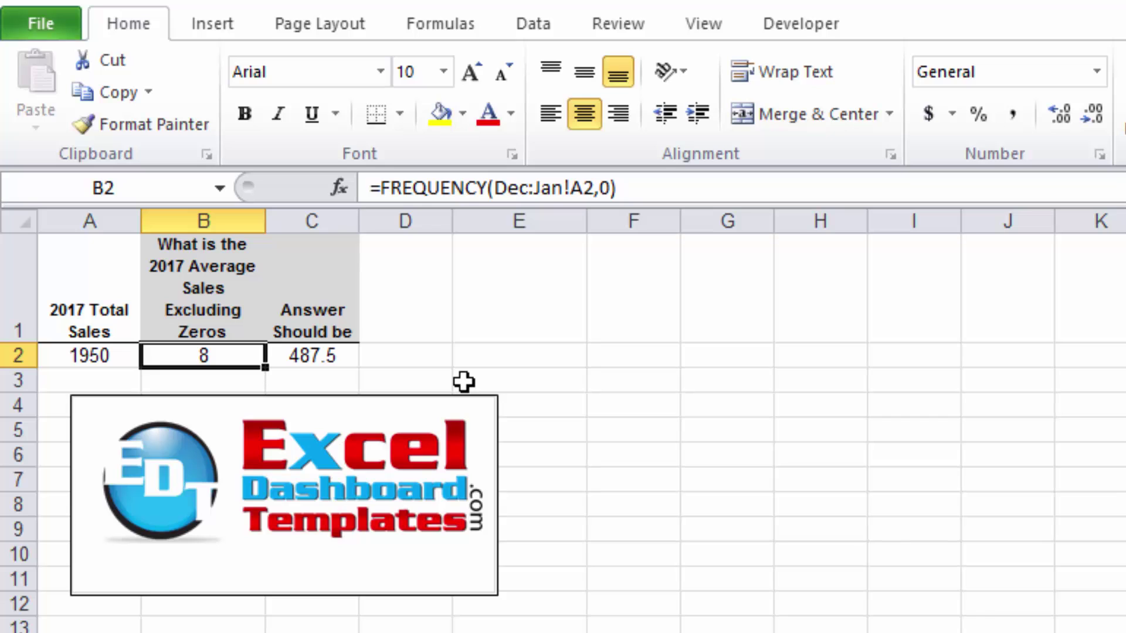
- Insert INDEX( right after the equals sign in B2's FREQUENCY formula
key("F2")
key("Home")
key("Right")
type("i")
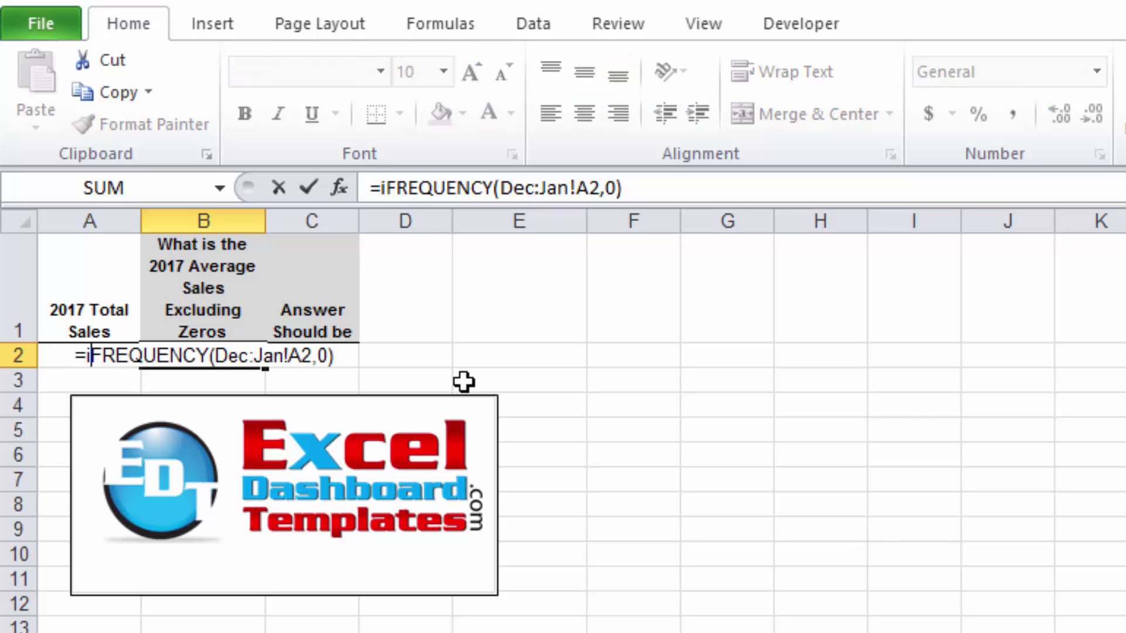
type("nd")
key("Escape")
key("Tab")
key("Left")
key("F2")
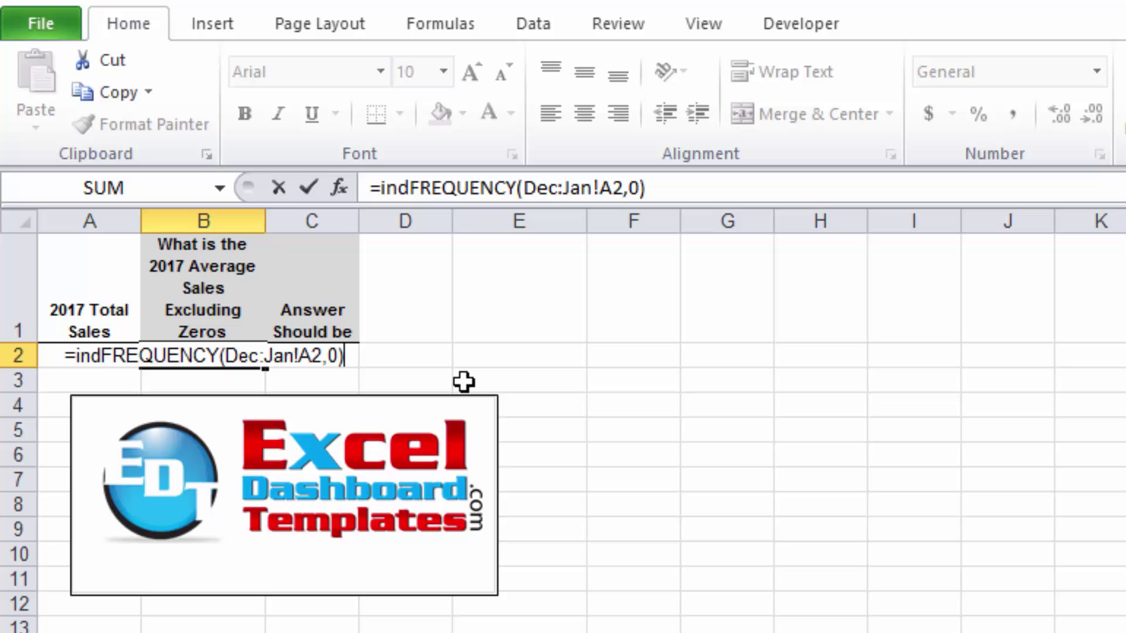
key("Home")
key("Right")
key("Right")
key("Right")
key("Right")
type("e")
key("Tab")
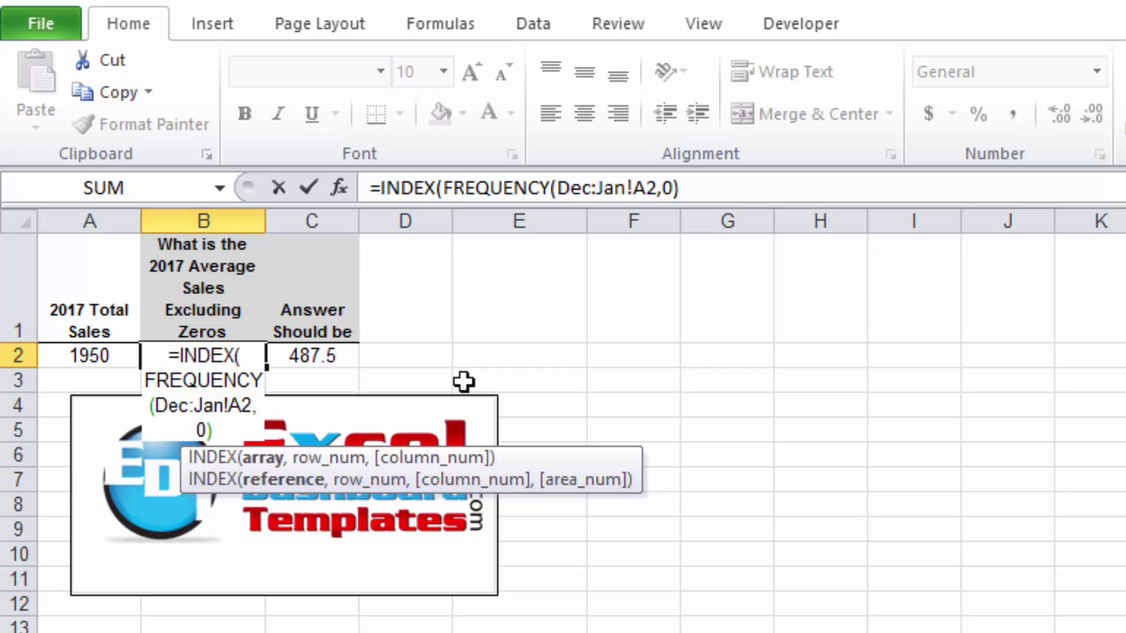
- Finish with ,2) so B2 becomes =INDEX(FREQUENCY(Dec:Jan!A2,0),2), showing 4
key("End")
type(",")
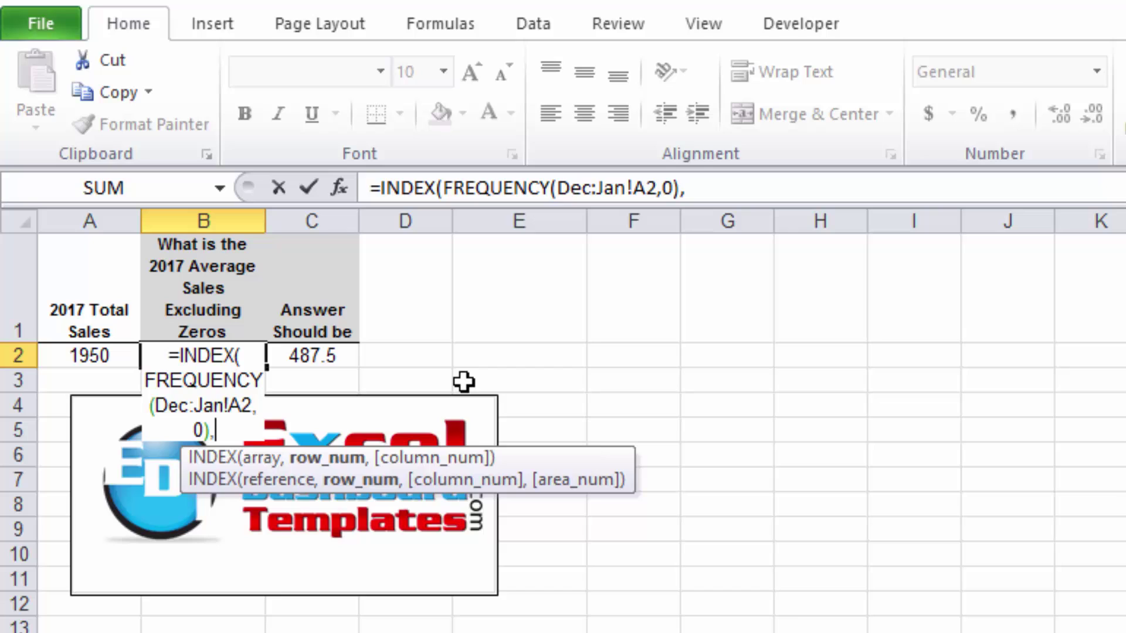
type("2)")
key("Return")
key("Up")
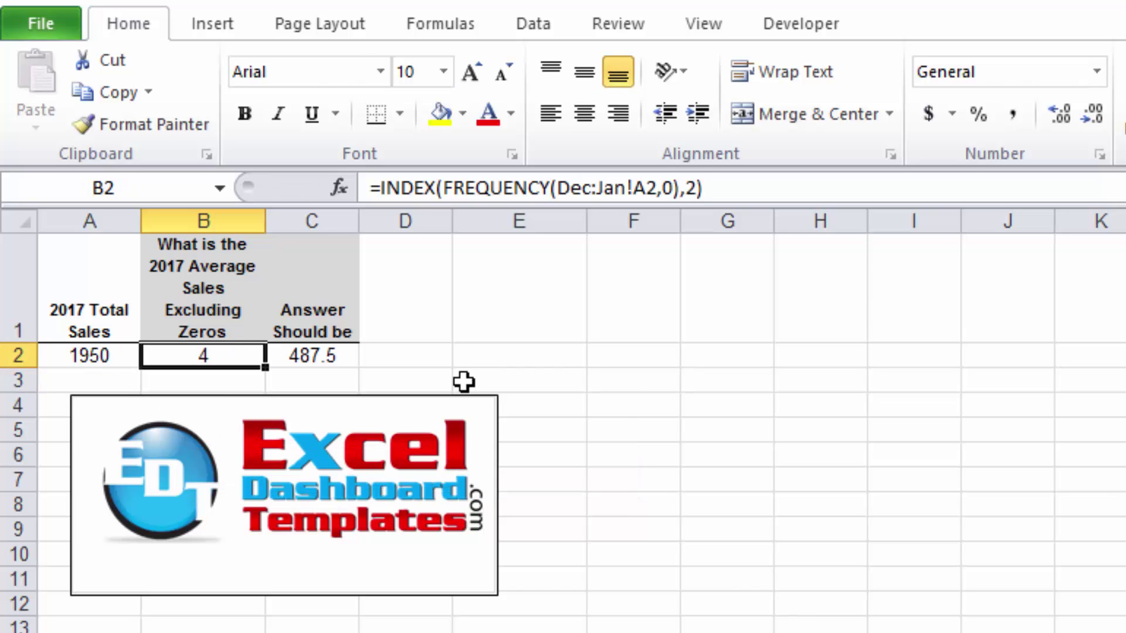
- Step through B2 in Evaluate Formula: FREQUENCY gives {8;4}, INDEX returns 4
left_click(476, 21)
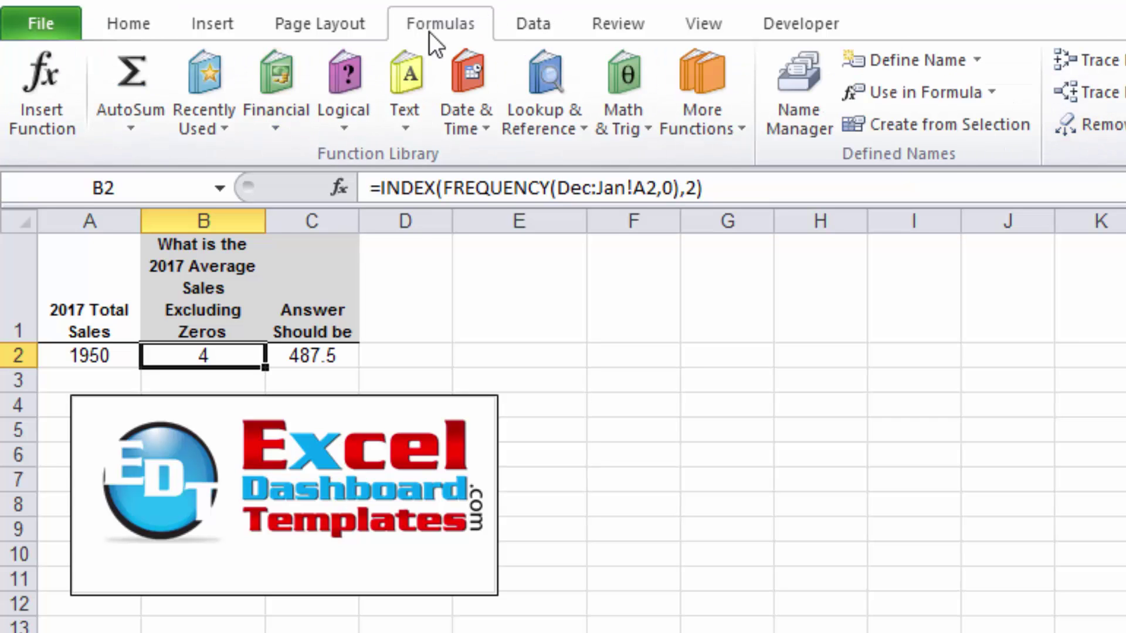
left_click(1120, 125)
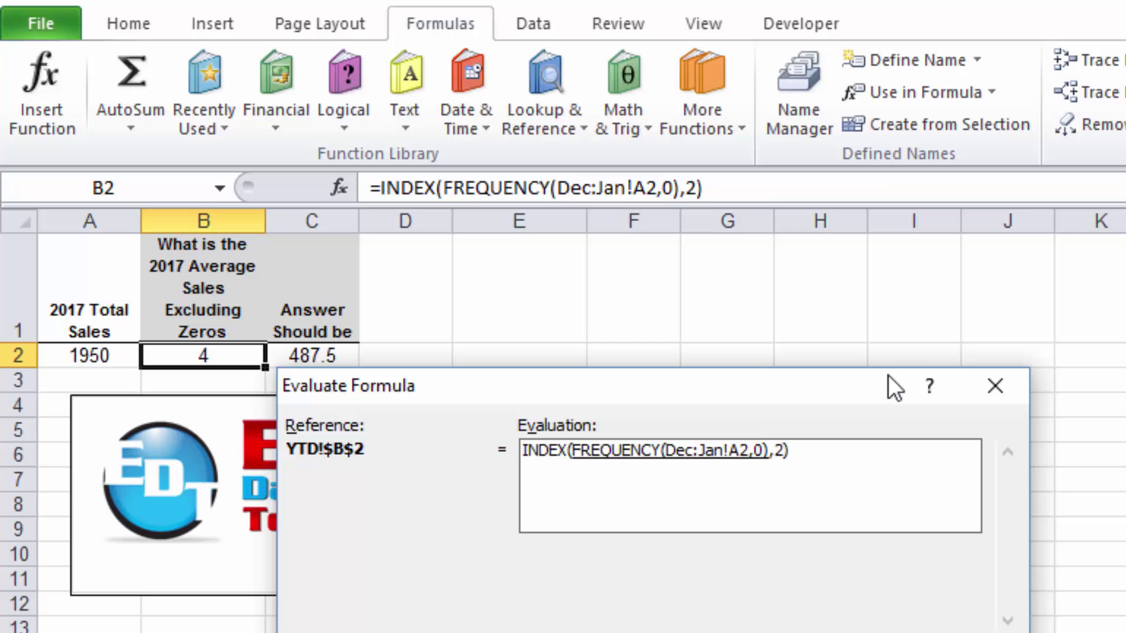
left_click_drag(744, 391, 757, 270)
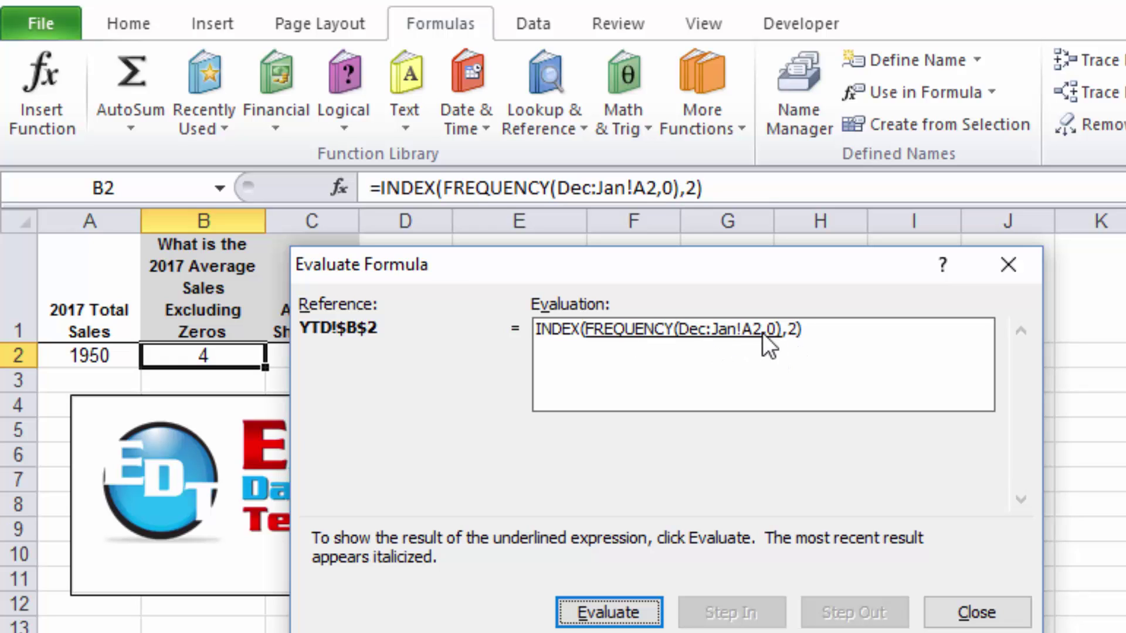
left_click(593, 610)
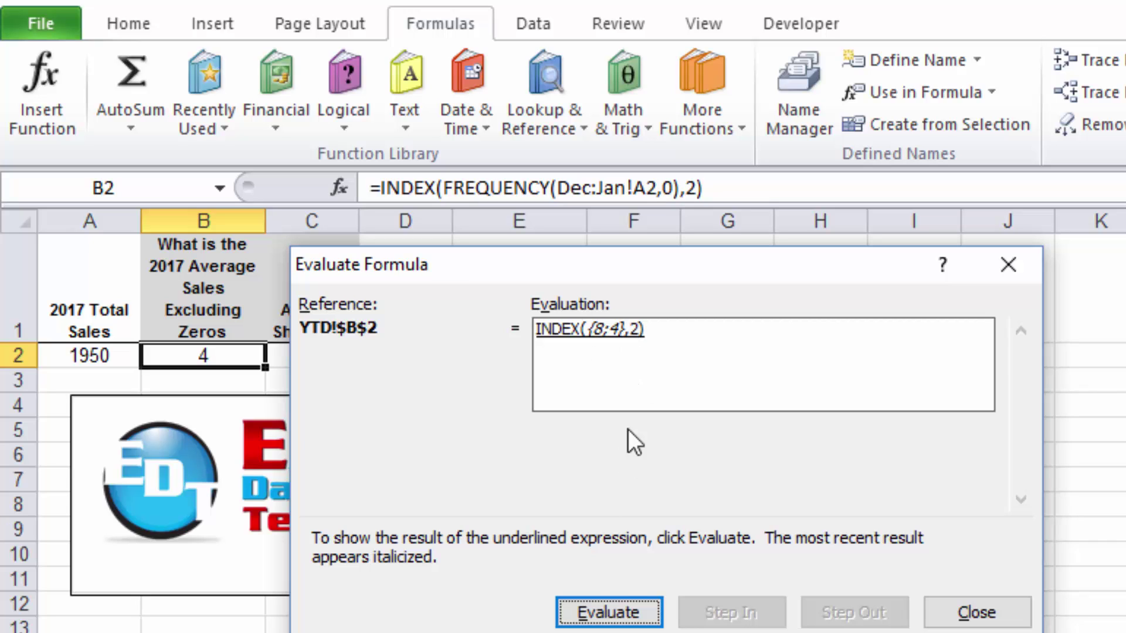
left_click(624, 606)
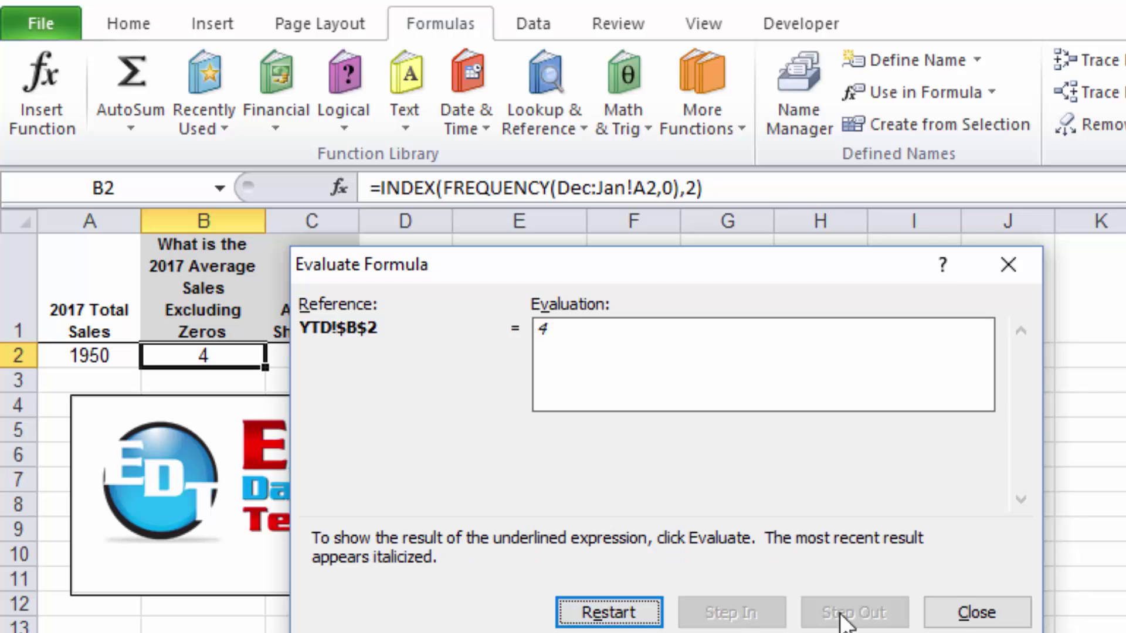
left_click(962, 612)
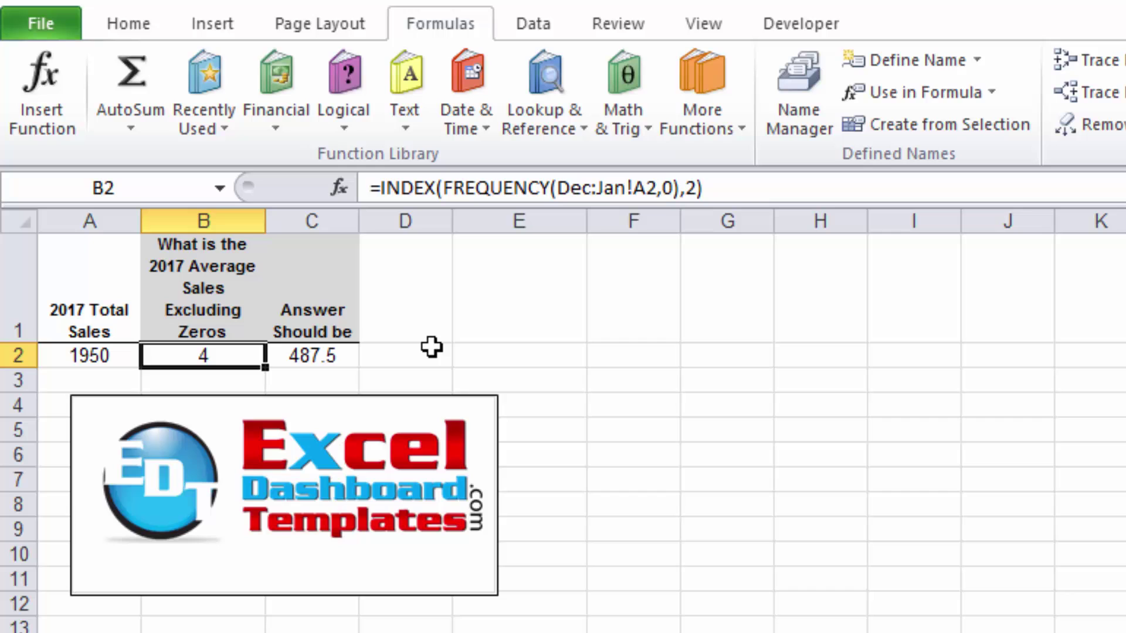
- Prefix B2's formula with SUM(Dec:Jan!A2)/ so it returns 487.5
key("F2")
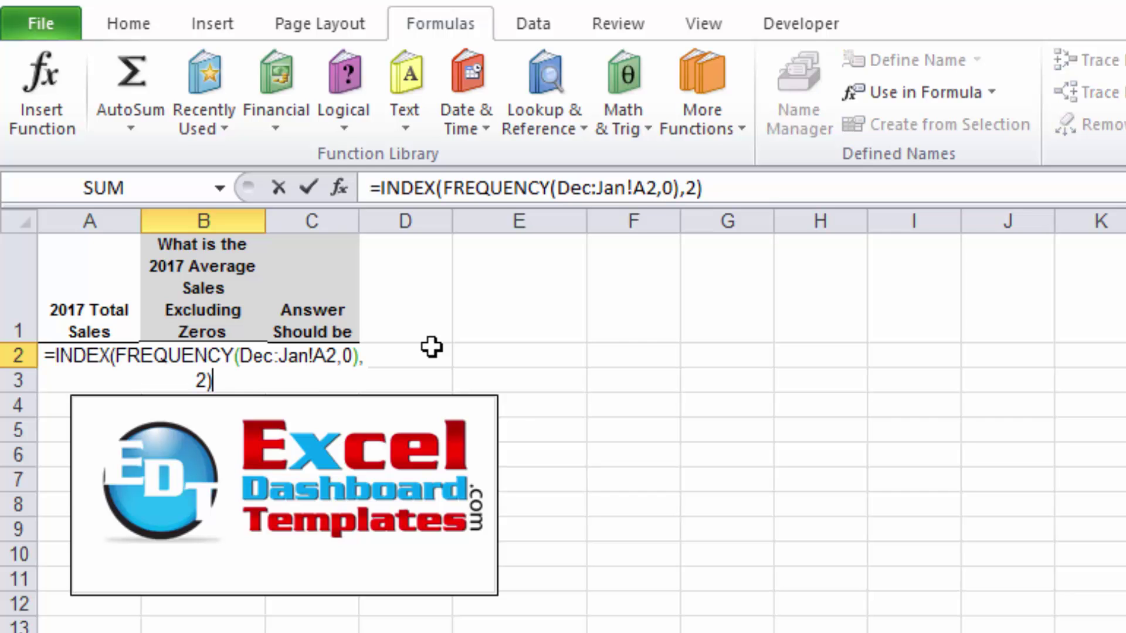
key("Left")
key("Left")
key("Left")
key("Left")
key("Left")
key("Left")
key("Left")
key("Left")
key("Left")
key("Left")
key("Left")
key("Left")
key("Left")
key("Left")
key("Left")
key("Left")
key("Left")
key("Left")
key("Left")
key("Left")
key("Left")
key("Left")
key("Left")
key("Left")
key("Left")
key("Left")
key("Left")
key("Left")
key("Left")
key("Left")
key("Left")
type("s")
key("Tab")
type("dec")
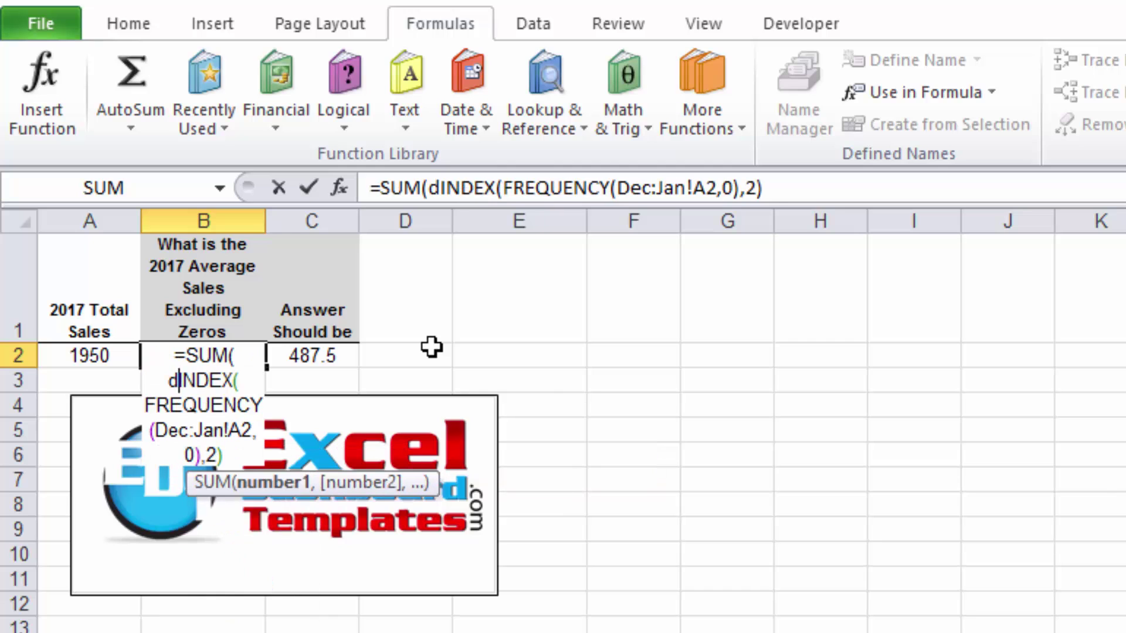
type(":jan")
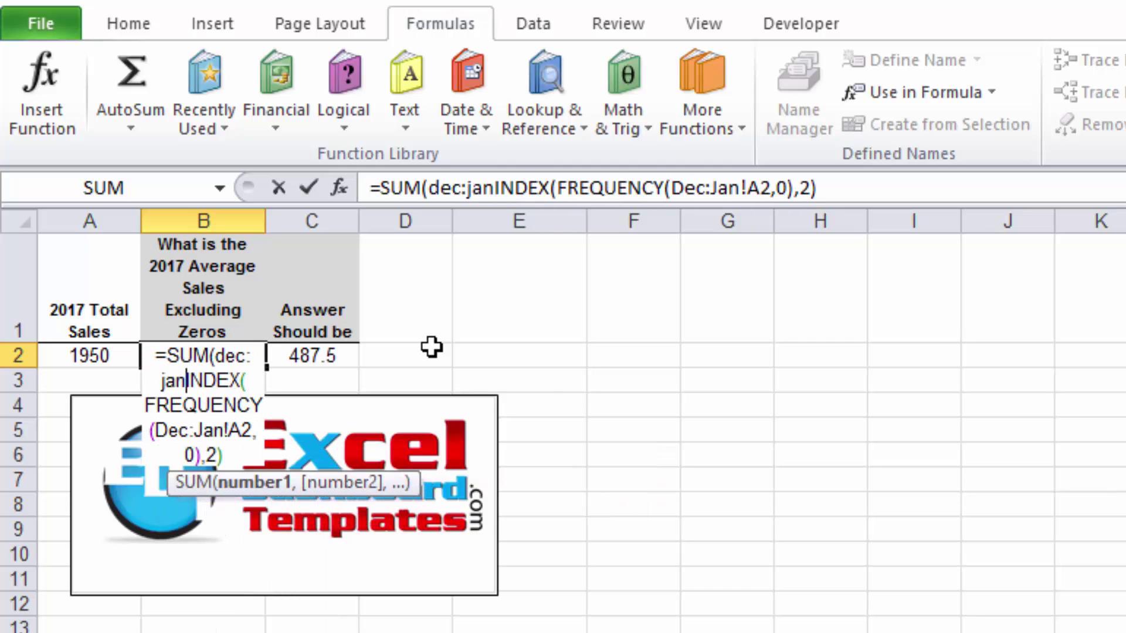
type("!a")
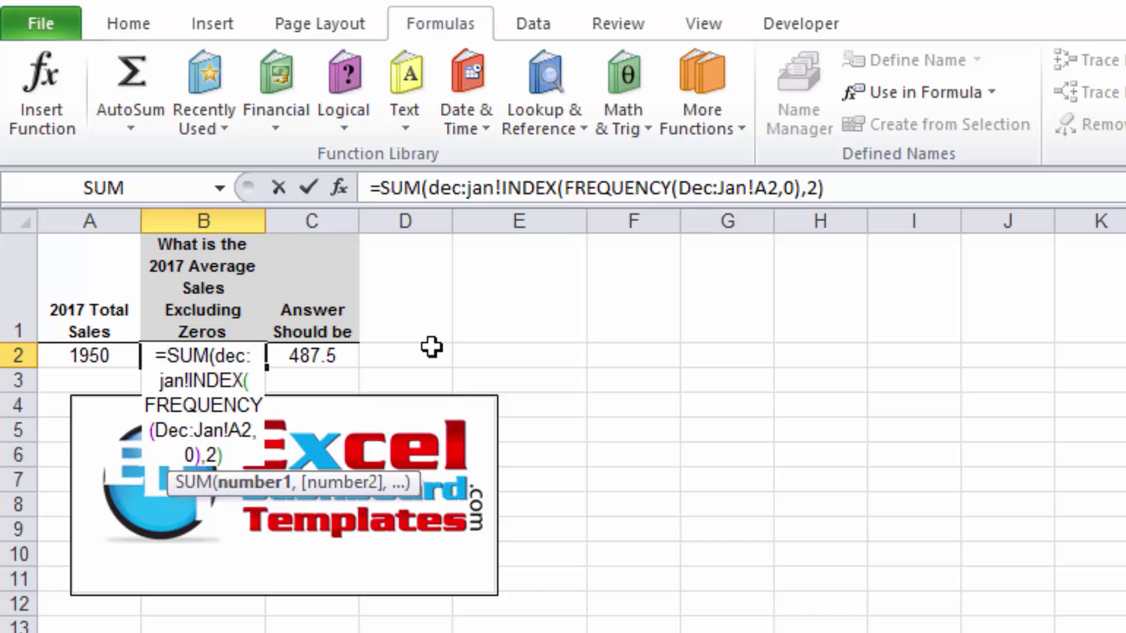
type("2)")
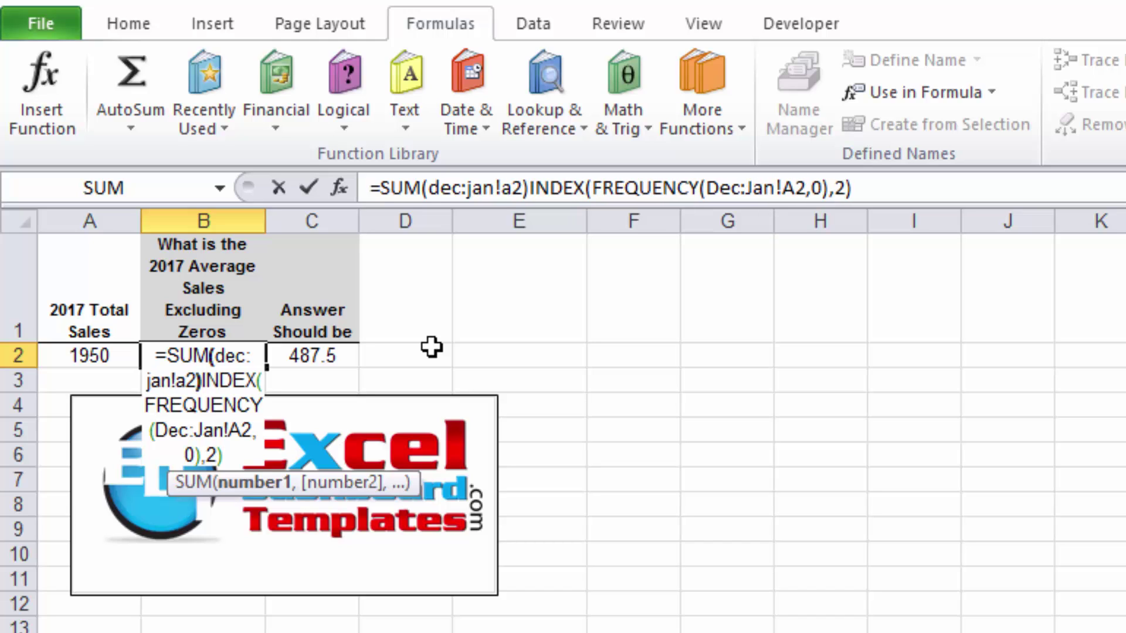
type("/")
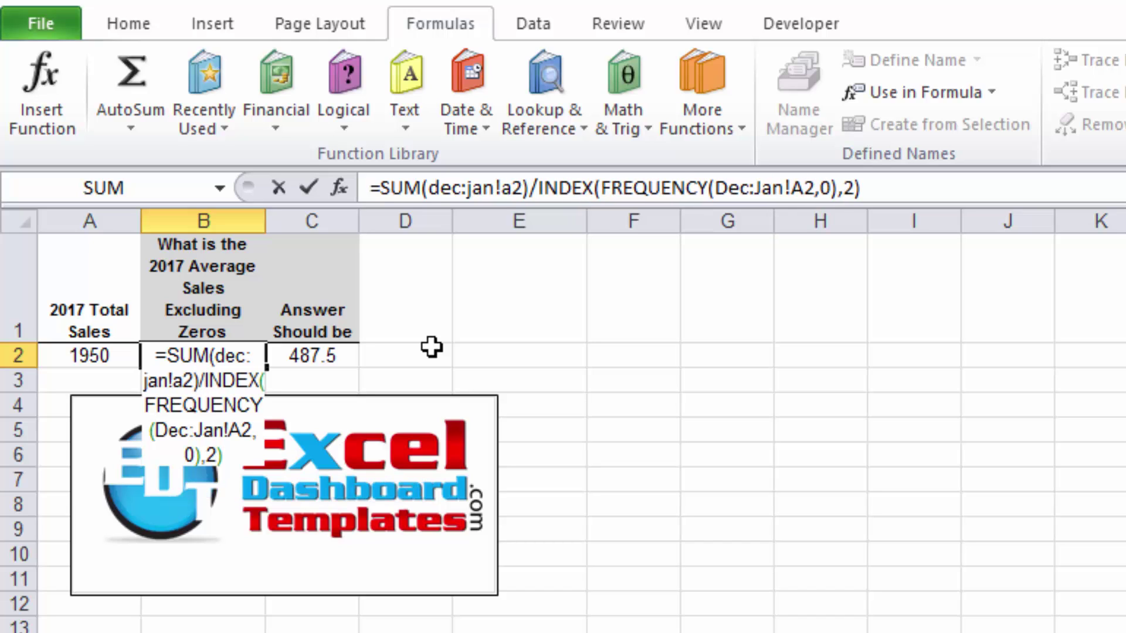
key("Return")
key("Up")
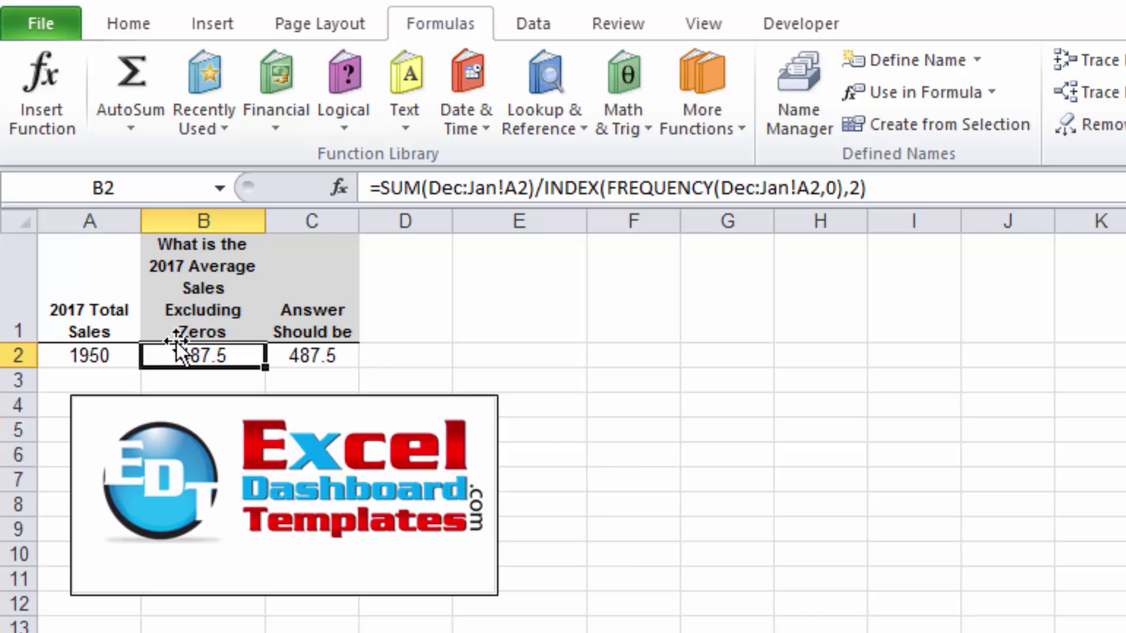
left_click(179, 308)
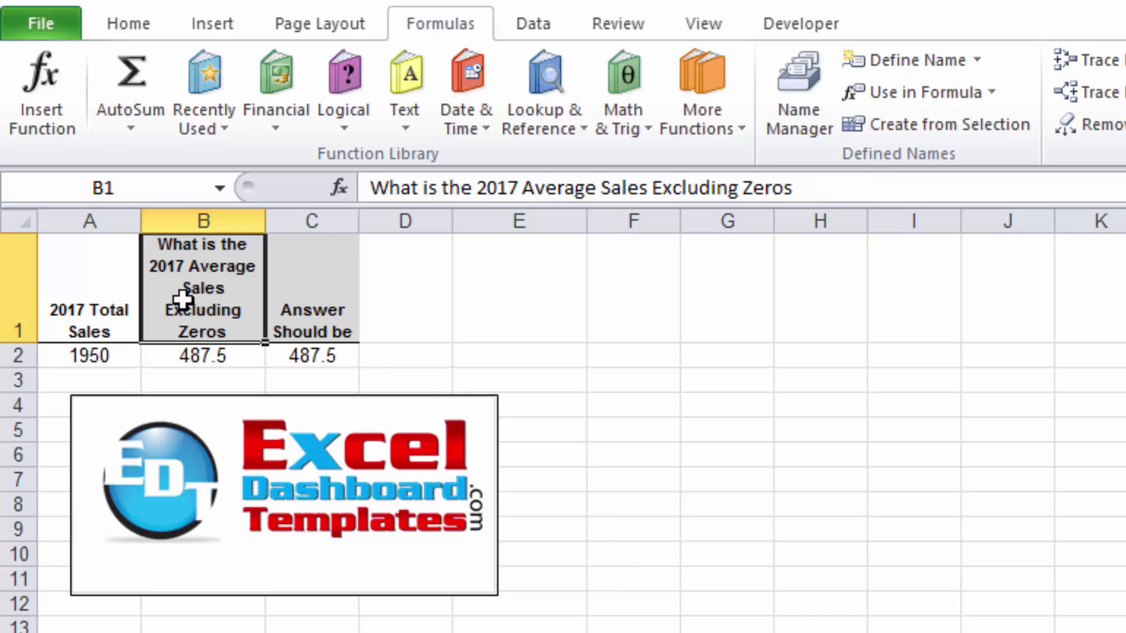
left_click(429, 378)
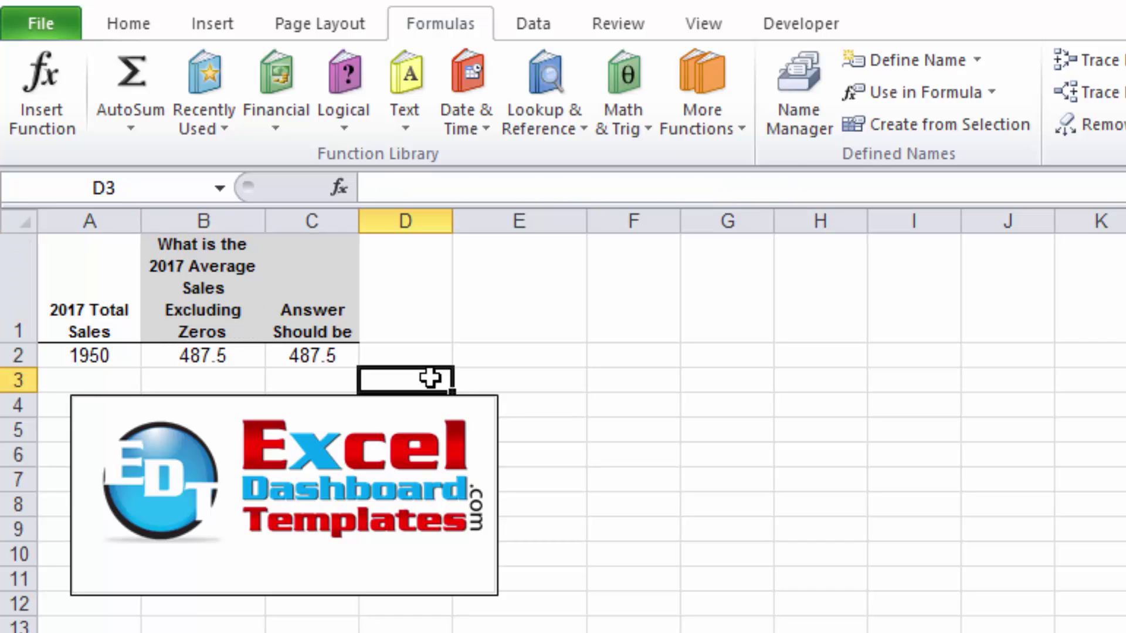
left_click(213, 356)
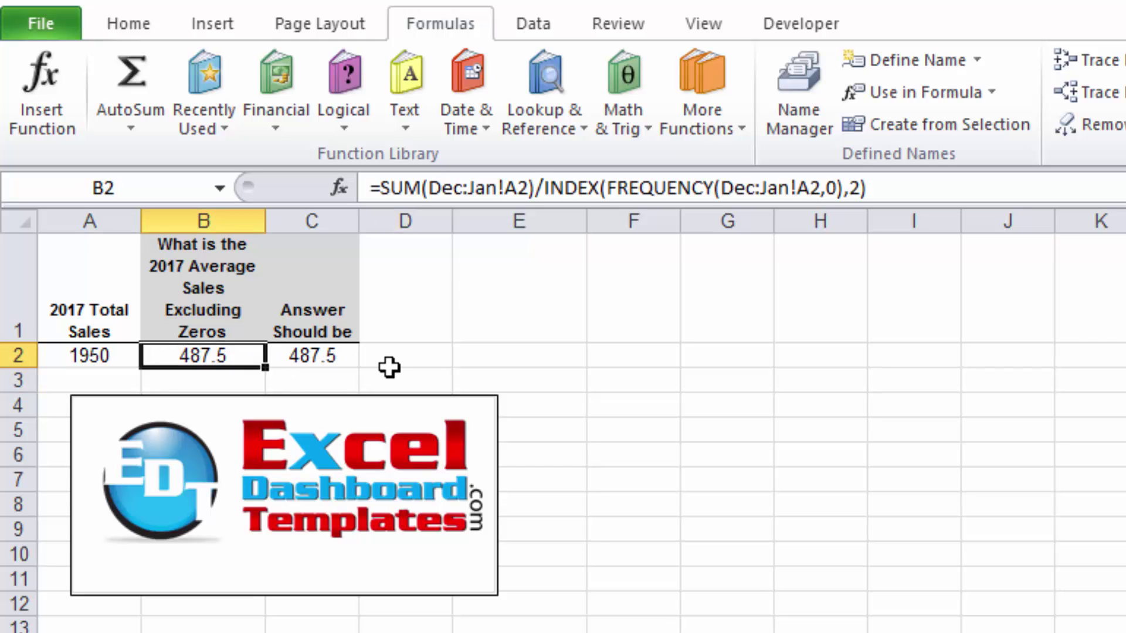